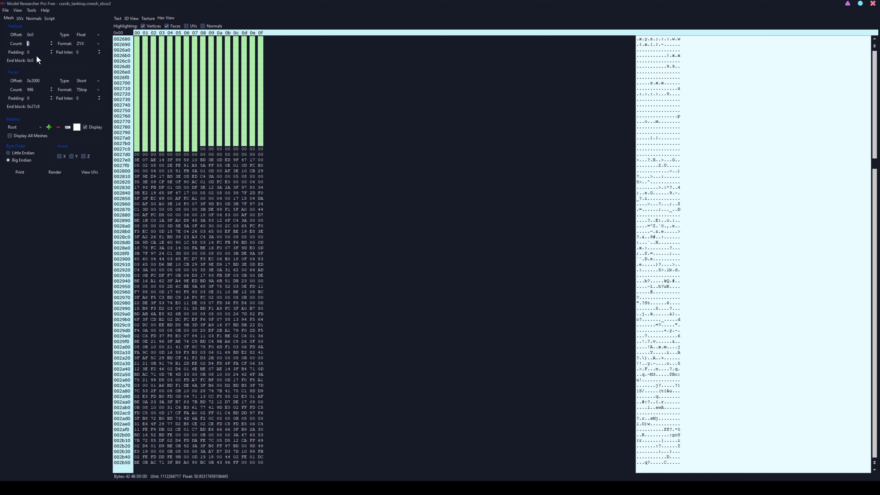
- Set the vertices offset to 0x27e0, the start of the data block after the faces
{"action": "left_click", "coordinate": [29, 52]}
{"action": "left_click", "coordinate": [137, 160]}
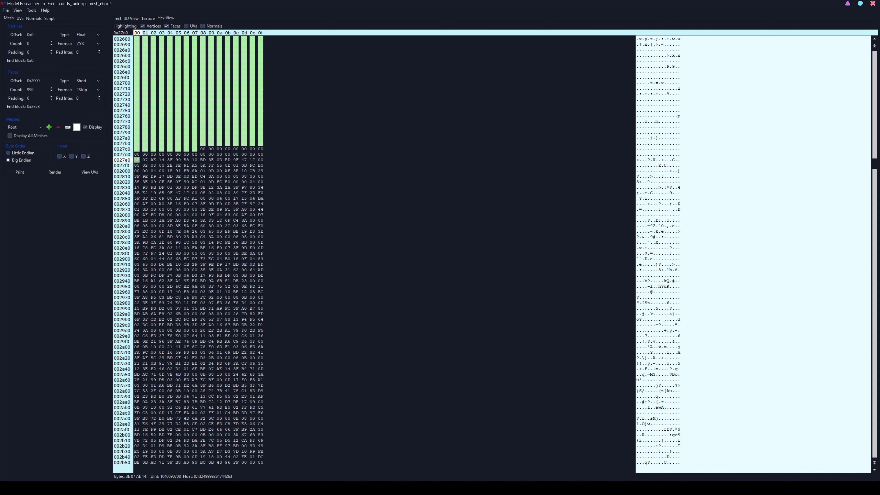
{"action": "key", "text": "alt+Tab"}
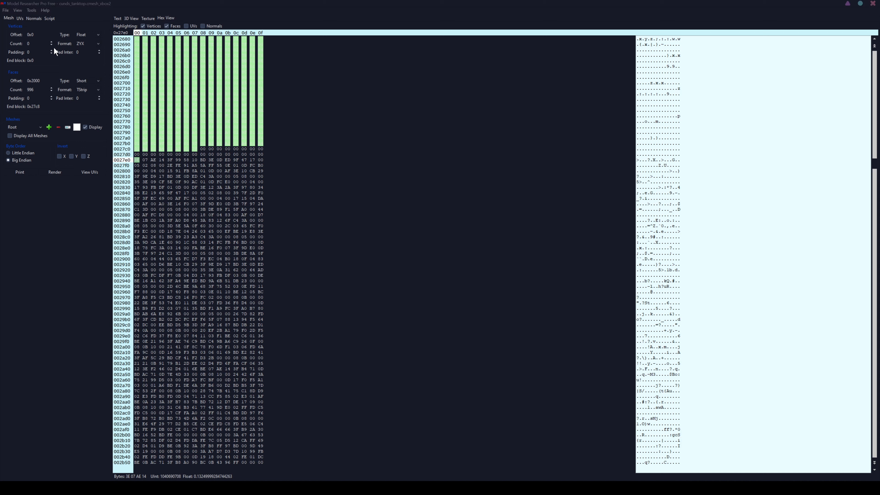
{"action": "left_click_drag", "start_coordinate": [36, 35], "coordinate": [29, 34]}
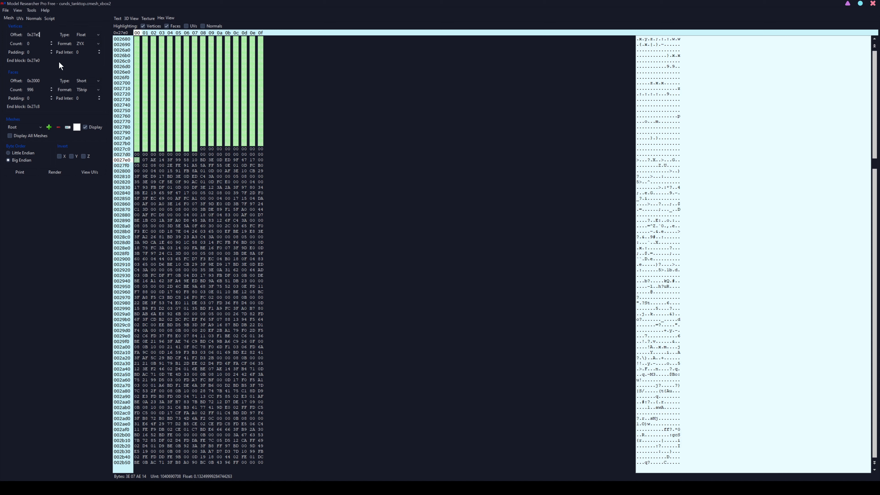
- Set the vertex count to 1000 and print only the vertices as text
{"action": "left_click", "coordinate": [120, 20]}
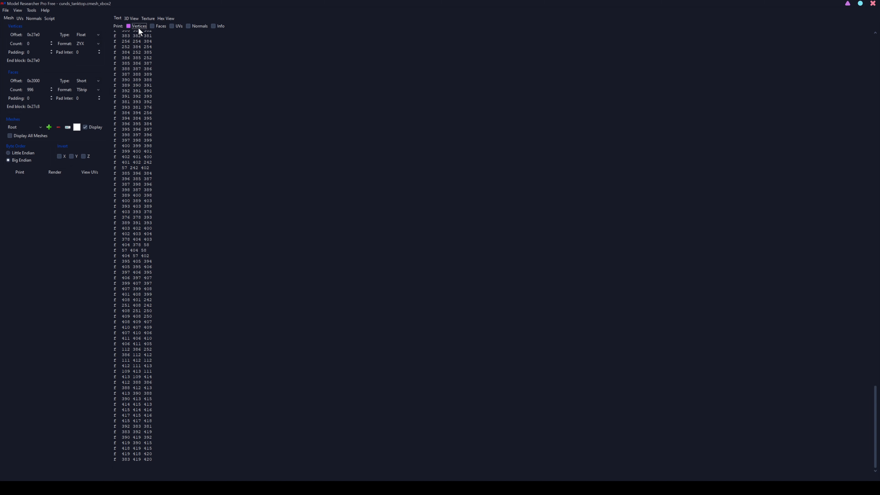
{"action": "left_click_drag", "start_coordinate": [37, 44], "coordinate": [25, 44]}
{"action": "type", "text": "1000"}
{"action": "left_click", "coordinate": [20, 172]}
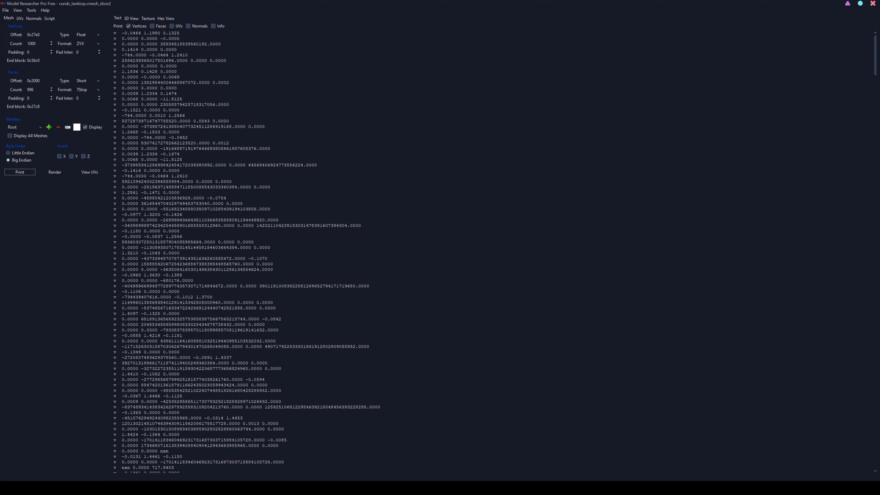
- Examine the oversized values in the printed vertices and the highlighted vertex block in the hex view
{"action": "left_click_drag", "start_coordinate": [191, 121], "coordinate": [119, 122]}
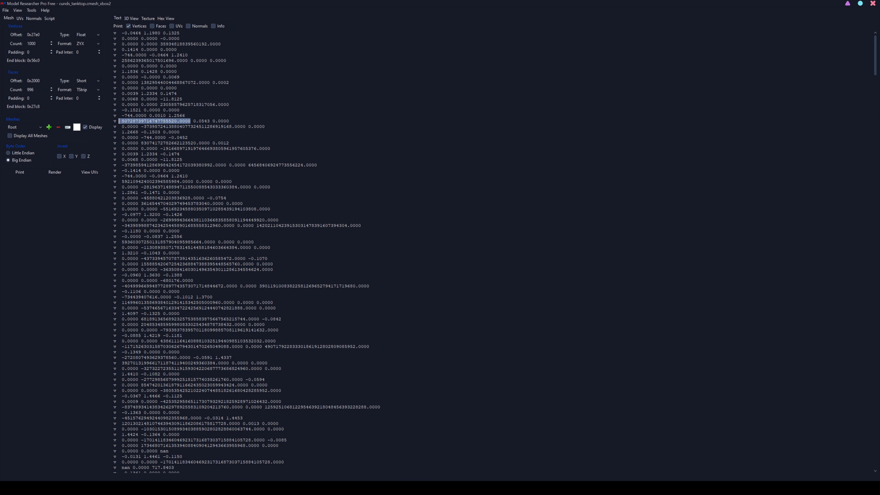
{"action": "left_click", "coordinate": [157, 138]}
{"action": "left_click", "coordinate": [166, 19]}
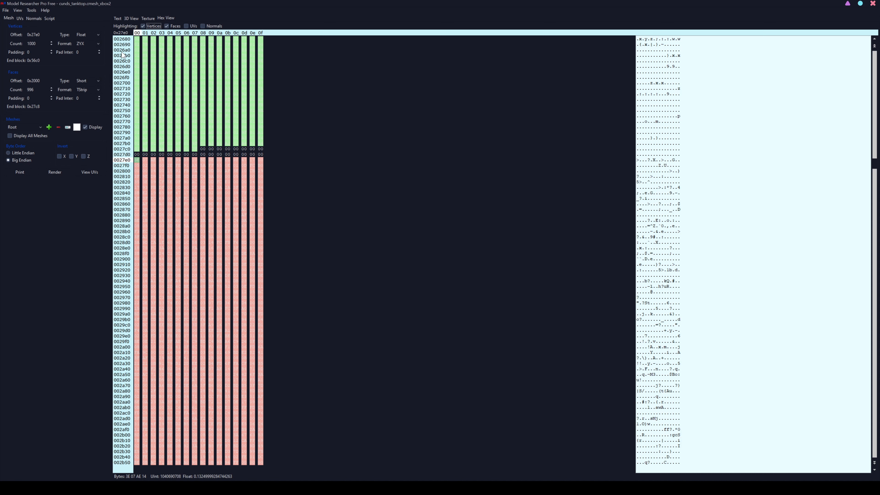
{"action": "left_click", "coordinate": [117, 19]}
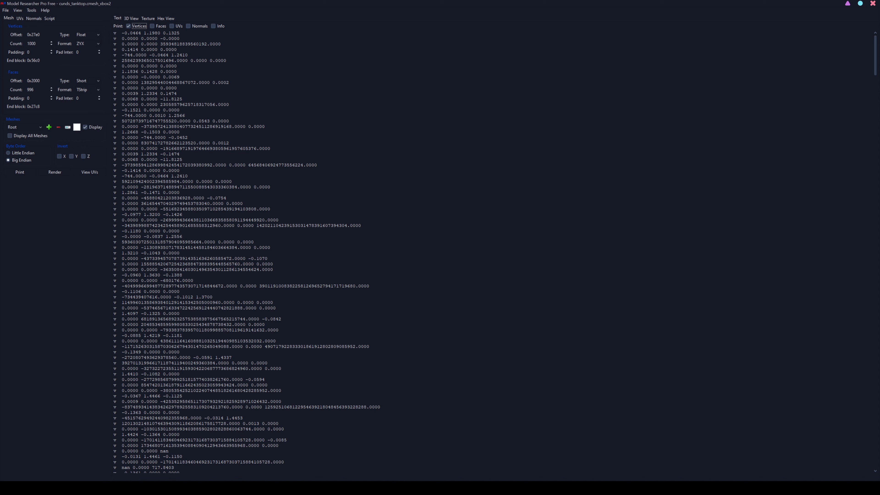
- Try vertex paddings of 8 and 12, printing the vertices for each
{"action": "left_click", "coordinate": [30, 52]}
{"action": "left_click", "coordinate": [29, 173]}
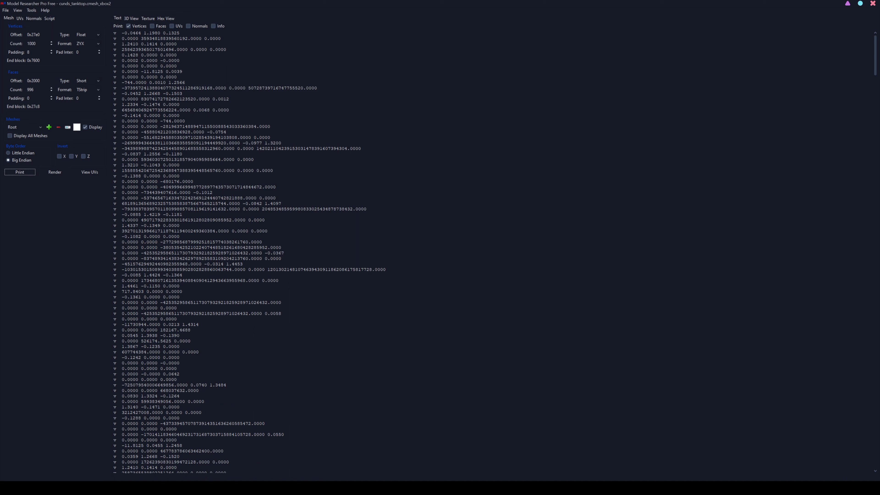
{"action": "left_click_drag", "start_coordinate": [32, 53], "coordinate": [26, 52]}
{"action": "left_click", "coordinate": [28, 172]}
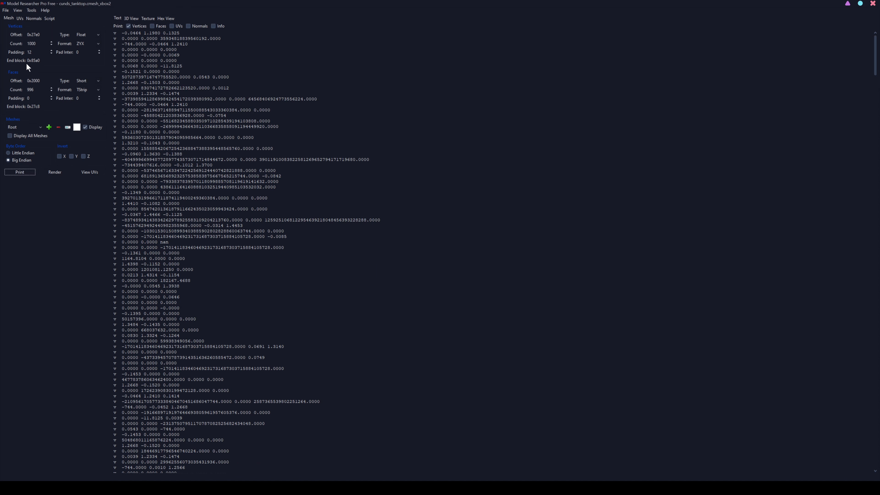
- Try a vertex padding of 20, lower the vertex count to 200 and print the vertices
{"action": "left_click_drag", "start_coordinate": [32, 52], "coordinate": [26, 53]}
{"action": "type", "text": "2"}
{"action": "left_click", "coordinate": [21, 171]}
{"action": "left_click", "coordinate": [468, 268]}
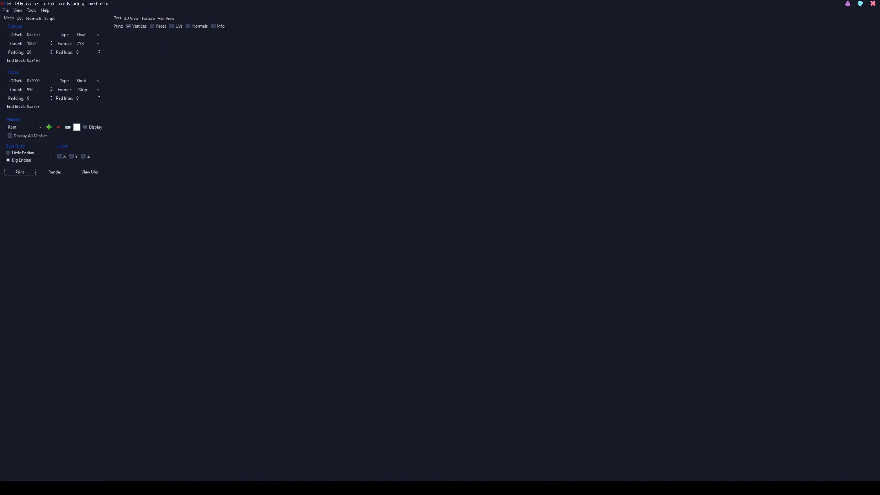
{"action": "left_click_drag", "start_coordinate": [36, 43], "coordinate": [26, 43]}
{"action": "type", "text": "21"}
{"action": "key", "text": "BackSpace"}
{"action": "type", "text": "00"}
{"action": "left_click", "coordinate": [26, 173]}
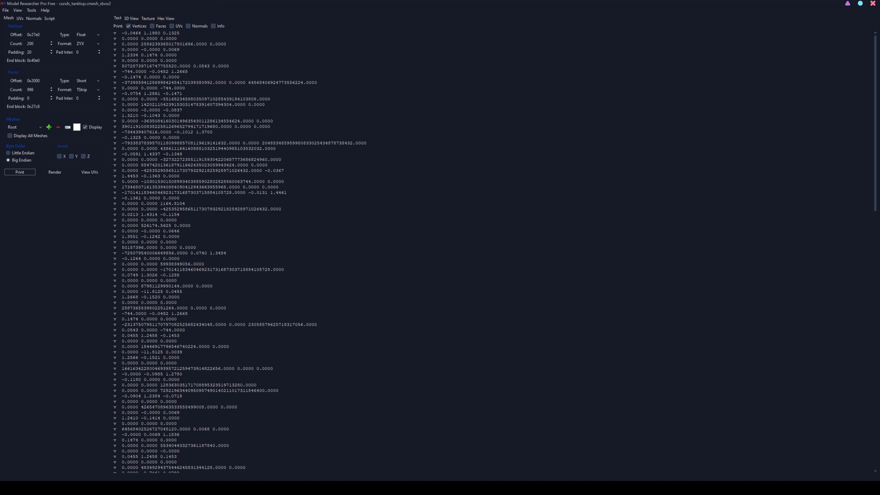
- Try a vertex padding of 24 and print the vertices again
{"action": "left_click", "coordinate": [34, 44]}
{"action": "key", "text": "ctrl+a"}
{"action": "type", "text": "24"}
{"action": "left_click", "coordinate": [29, 173]}
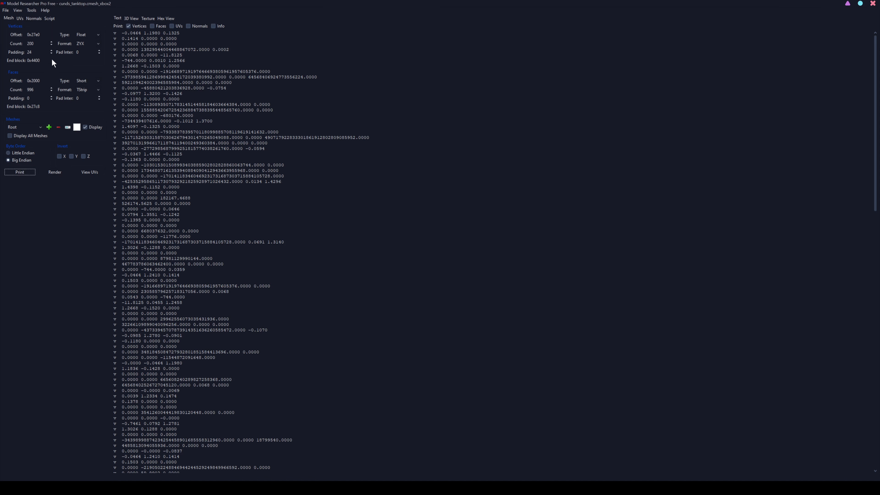
- Set the vertex padding to 32, print the vertices and review the list to its end
{"action": "double_click", "coordinate": [30, 52]}
{"action": "left_click", "coordinate": [21, 172]}
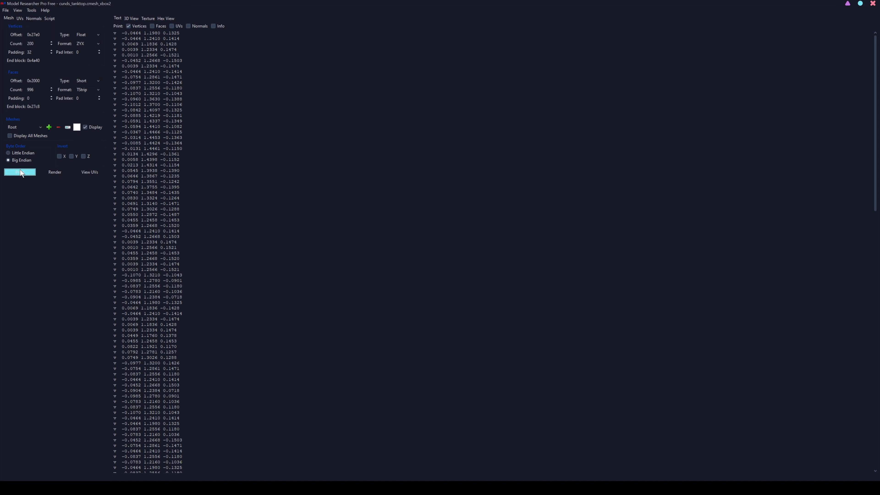
{"action": "scroll", "coordinate": [495, 251], "scroll_direction": "down", "scroll_amount": 10}
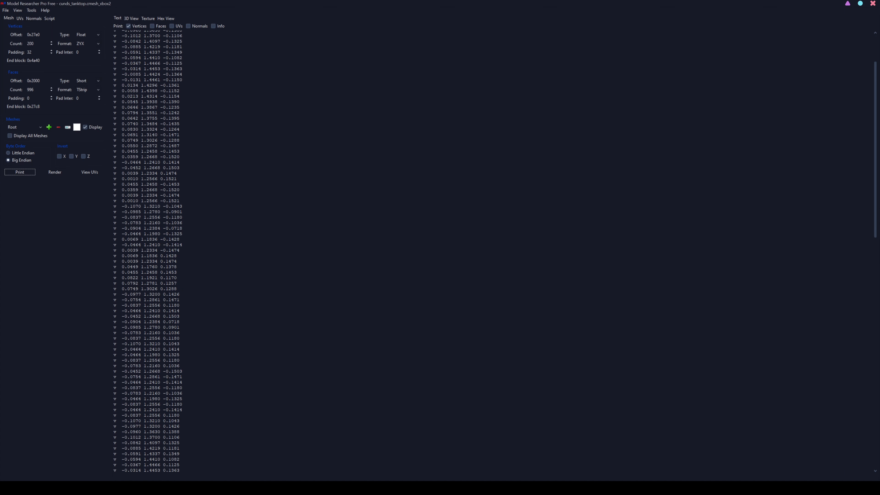
{"action": "scroll", "coordinate": [496, 251], "scroll_direction": "down", "scroll_amount": 2}
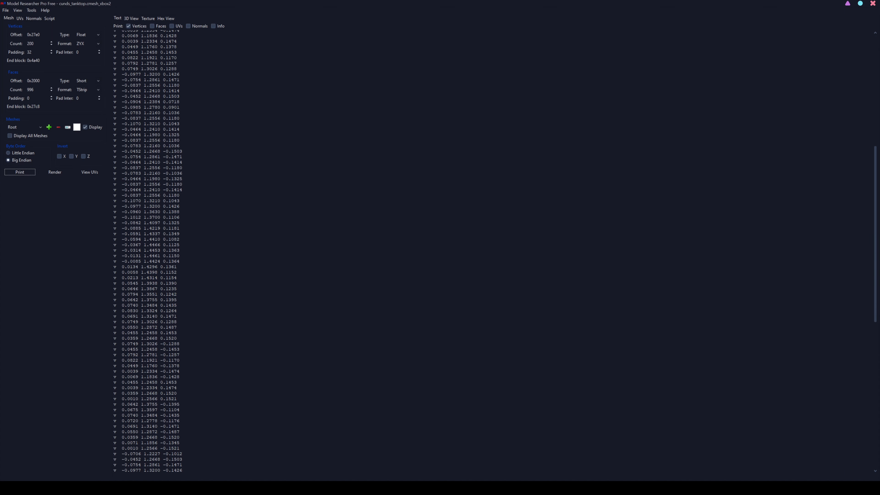
{"action": "left_click_drag", "start_coordinate": [873, 201], "coordinate": [874, 356]}
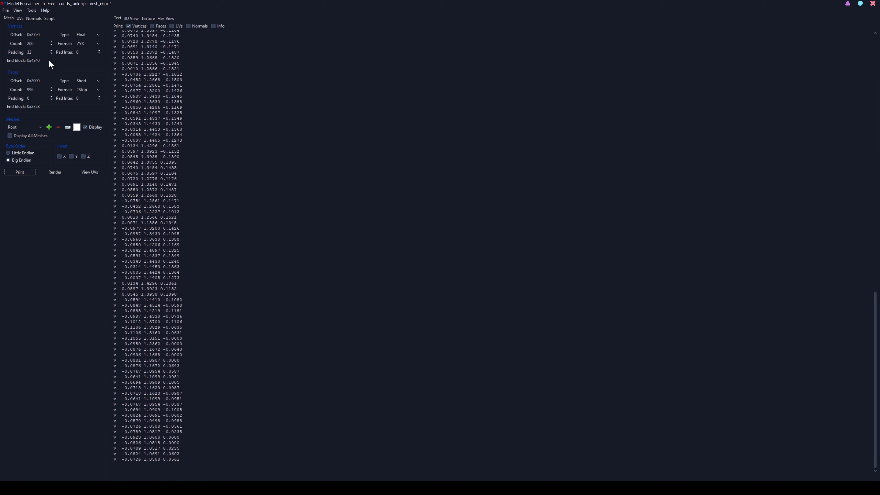
- Set the vertex count to 605, extending the highlighted vertex block to the end of the data, and check the printed list
{"action": "double_click", "coordinate": [30, 43]}
{"action": "left_click", "coordinate": [163, 17]}
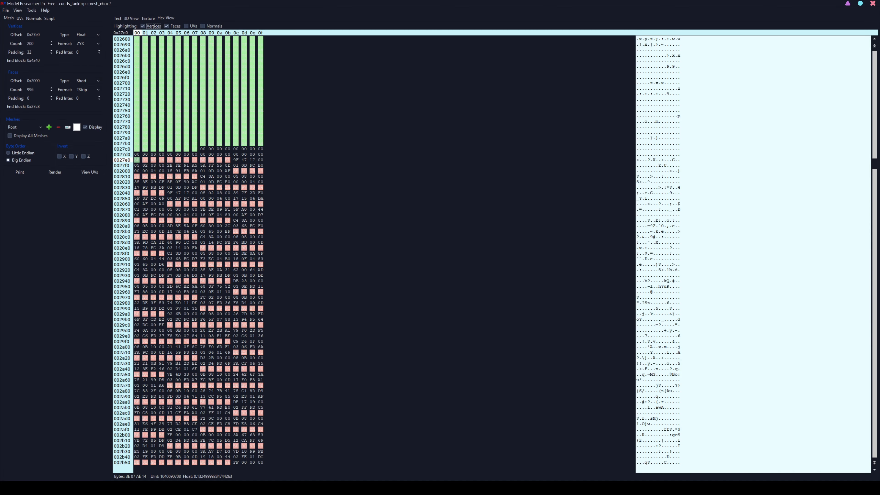
{"action": "left_click_drag", "start_coordinate": [873, 168], "coordinate": [871, 271]}
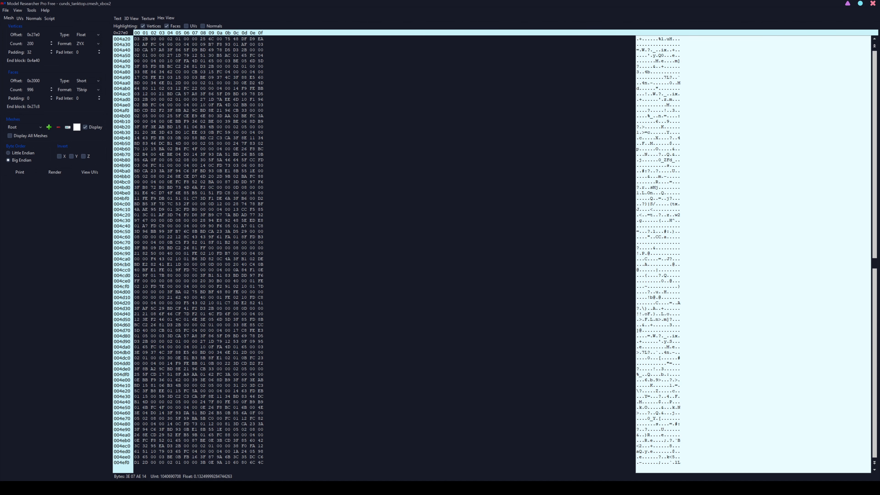
{"action": "left_click", "coordinate": [117, 18]}
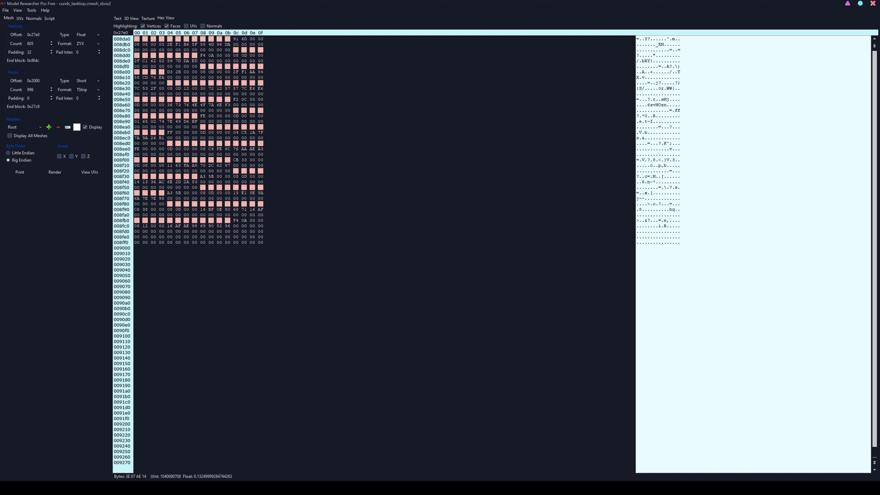
{"action": "left_click", "coordinate": [119, 19]}
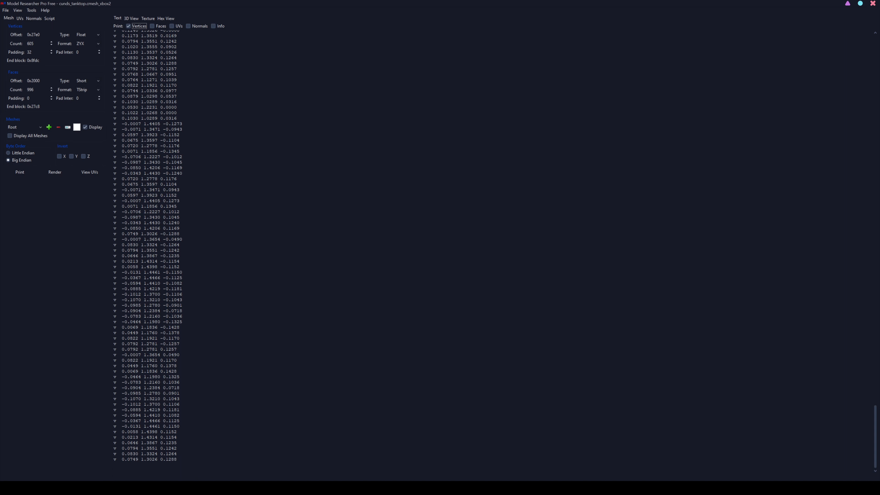
- Render the vertices as a point cloud in the 3D view and move in to inspect it
{"action": "left_click", "coordinate": [132, 19]}
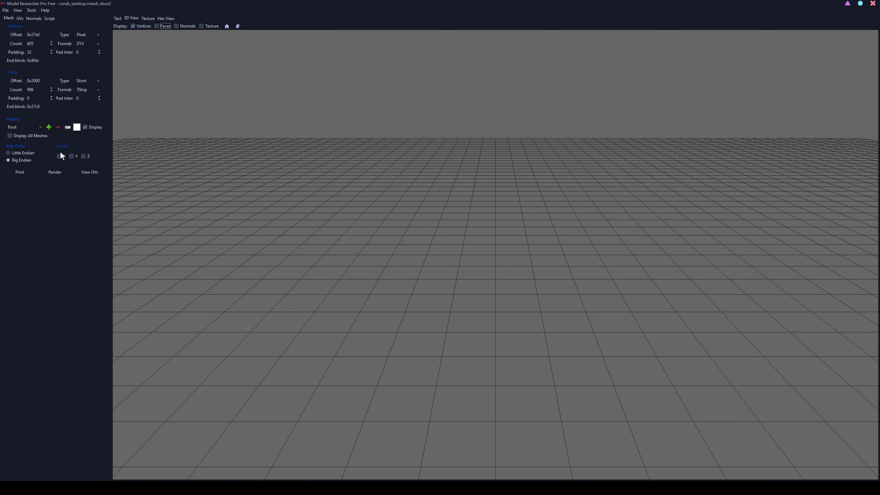
{"action": "left_click", "coordinate": [55, 172]}
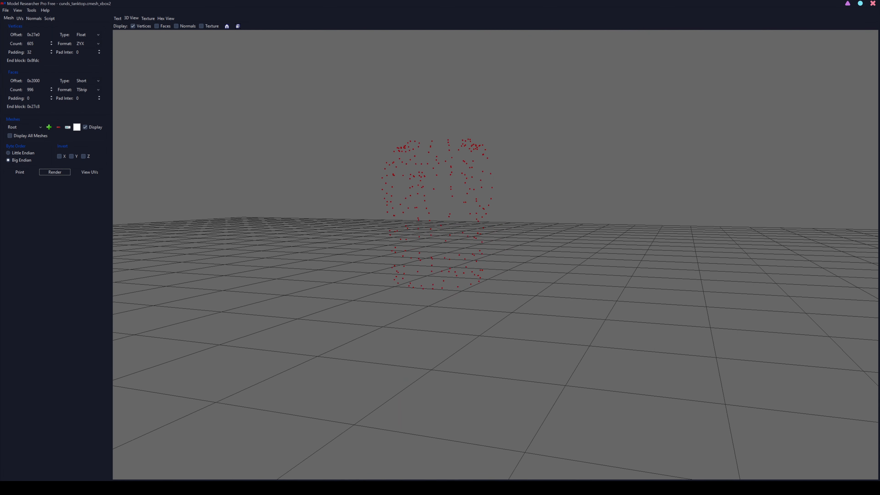
{"action": "key", "text": "w"}
{"action": "key", "text": "d"}
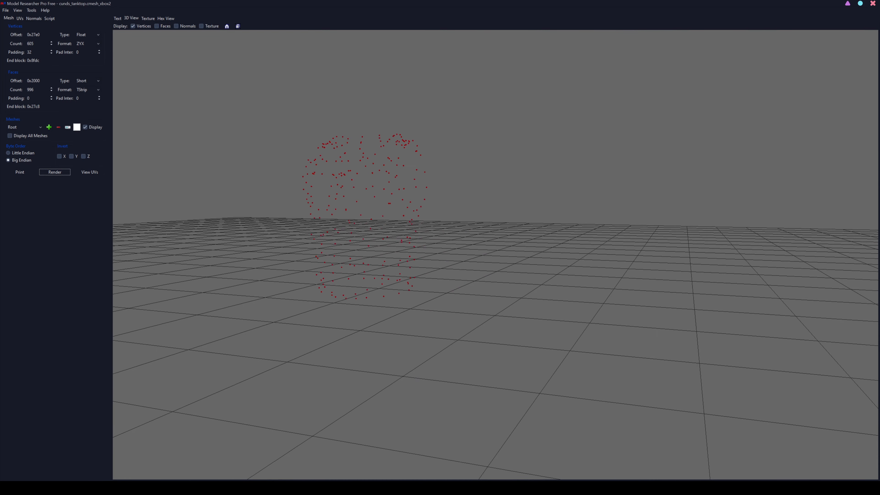
{"action": "key", "text": "a"}
- Turn on face display, render the mesh with its faces and colour it blue
{"action": "left_click", "coordinate": [156, 26]}
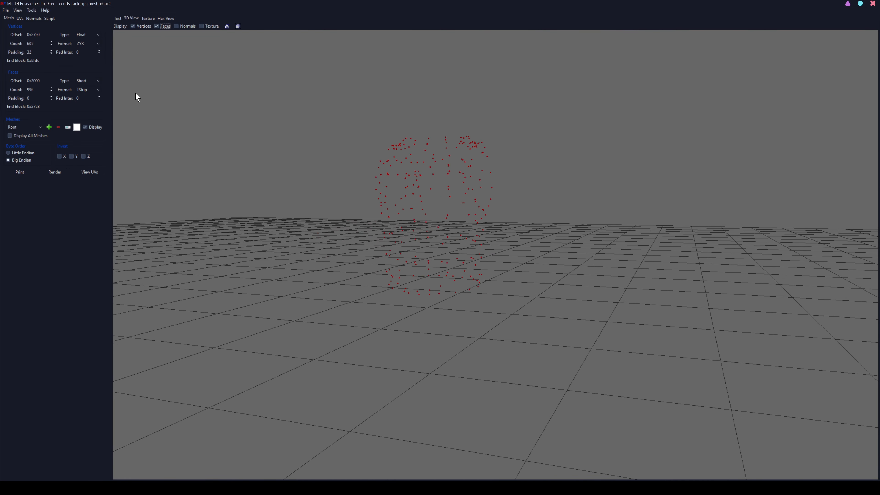
{"action": "left_click", "coordinate": [69, 171]}
{"action": "mouse_move", "coordinate": [188, 174]}
{"action": "left_mouse_down"}
{"action": "mouse_move", "coordinate": [204, 176]}
{"action": "mouse_move", "coordinate": [263, 243]}
{"action": "mouse_move", "coordinate": [375, 205]}
{"action": "mouse_move", "coordinate": [263, 208]}
{"action": "left_mouse_up"}
{"action": "key", "text": "a"}
{"action": "key", "text": "w"}
{"action": "key", "text": "a"}
{"action": "left_click_drag", "start_coordinate": [357, 206], "coordinate": [391, 210]}
{"action": "key", "text": "a"}
{"action": "scroll", "coordinate": [411, 195], "scroll_direction": "down", "scroll_amount": 4}
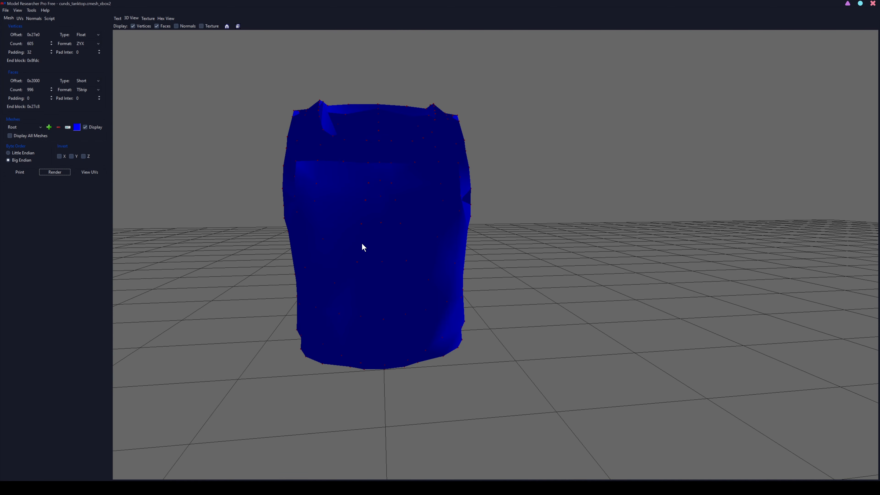
- Examine the rendered blue tank top from several sides
{"action": "left_click_drag", "start_coordinate": [396, 190], "coordinate": [375, 194]}
{"action": "left_click_drag", "start_coordinate": [608, 204], "coordinate": [615, 202]}
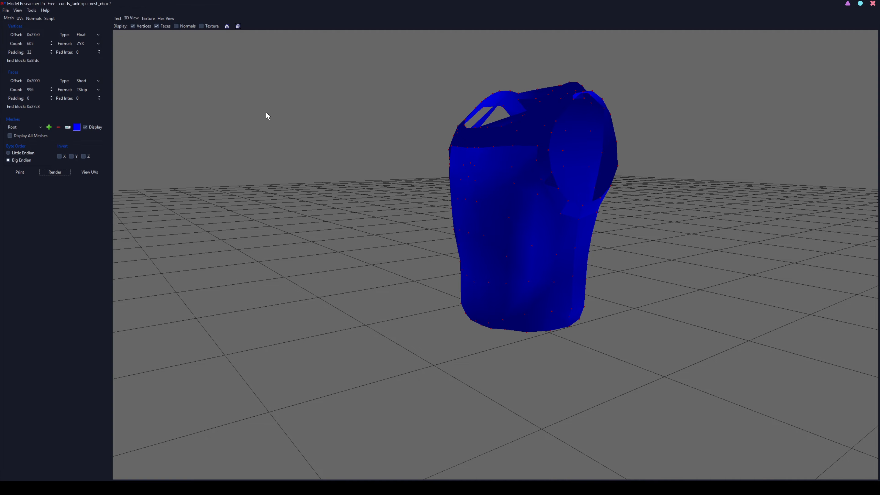
{"action": "left_click_drag", "start_coordinate": [346, 118], "coordinate": [450, 142]}
{"action": "left_click_drag", "start_coordinate": [374, 124], "coordinate": [408, 128]}
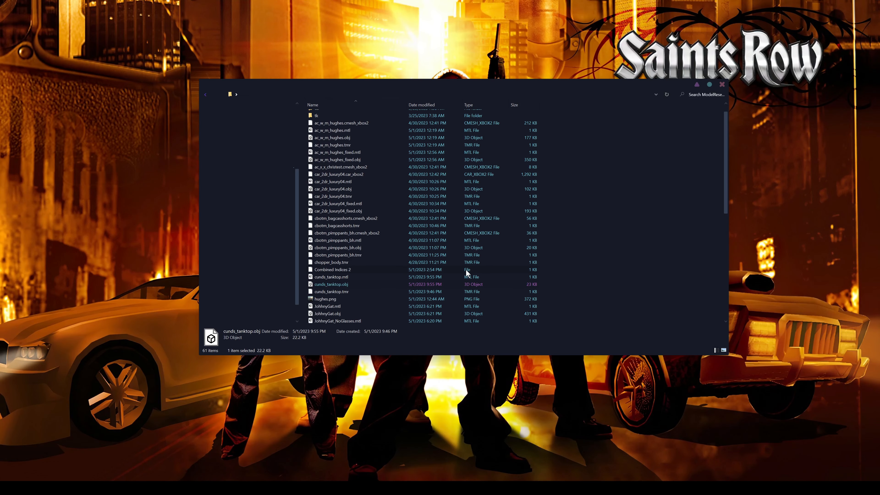
- Open the exported cunds_tanktop.obj in 3D Viewer and inspect it from behind, above and the front
{"action": "double_click", "coordinate": [453, 283]}
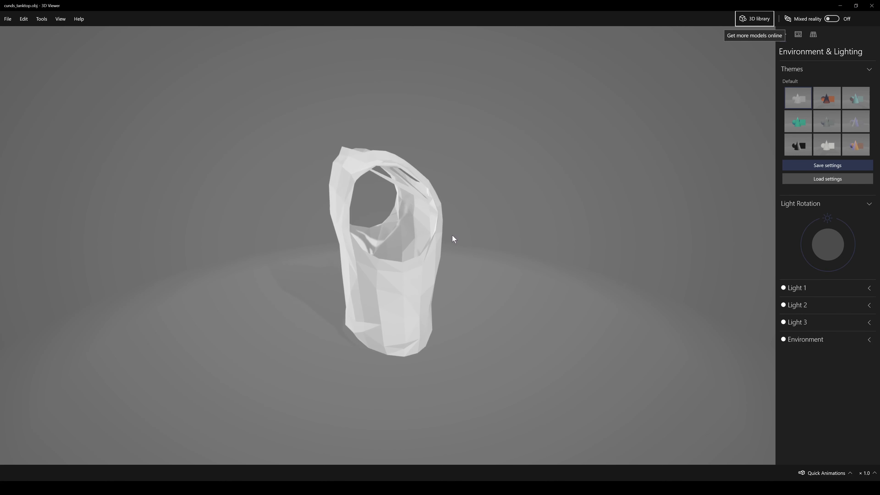
{"action": "left_click_drag", "start_coordinate": [438, 238], "coordinate": [387, 237]}
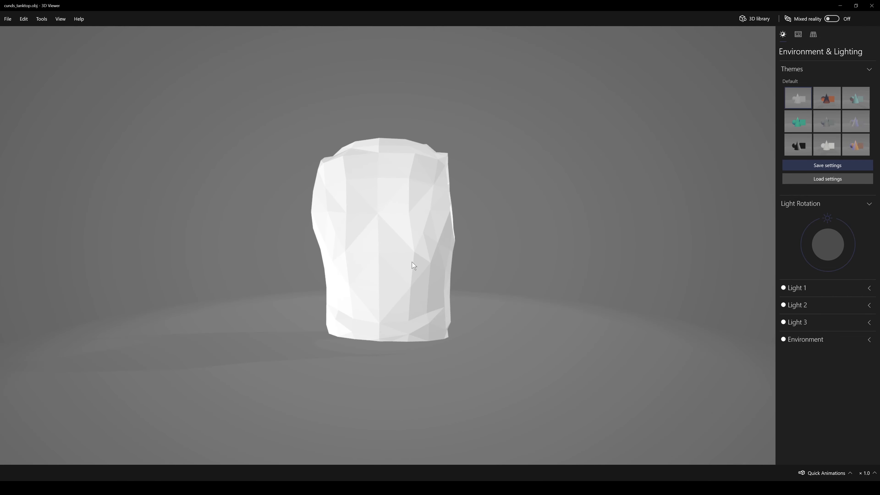
{"action": "left_click_drag", "start_coordinate": [378, 230], "coordinate": [478, 264]}
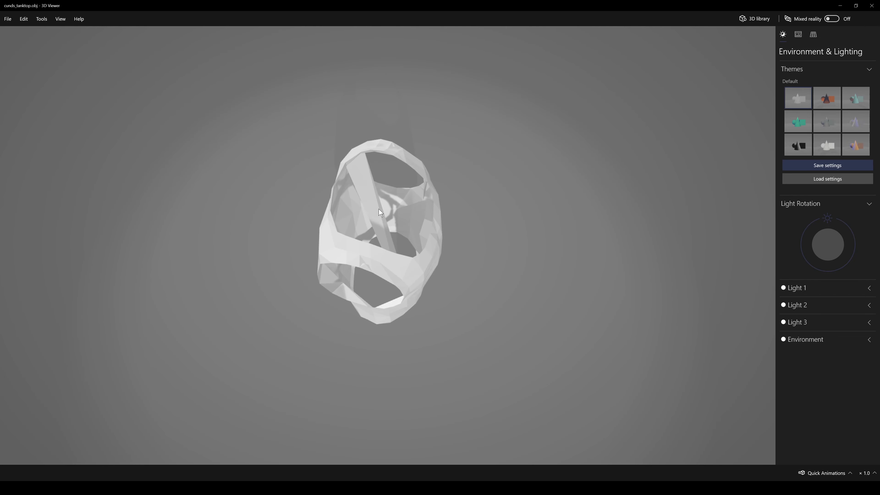
{"action": "left_click_drag", "start_coordinate": [376, 213], "coordinate": [453, 206]}
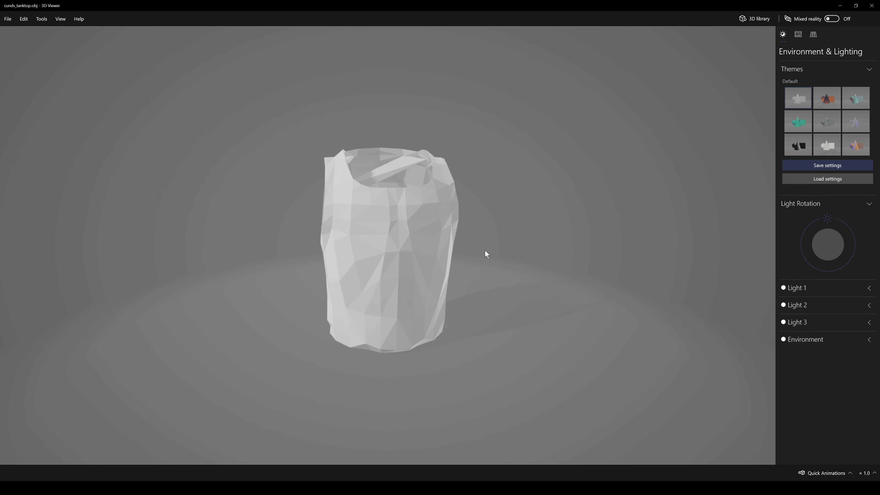
{"action": "left_click_drag", "start_coordinate": [485, 250], "coordinate": [422, 261]}
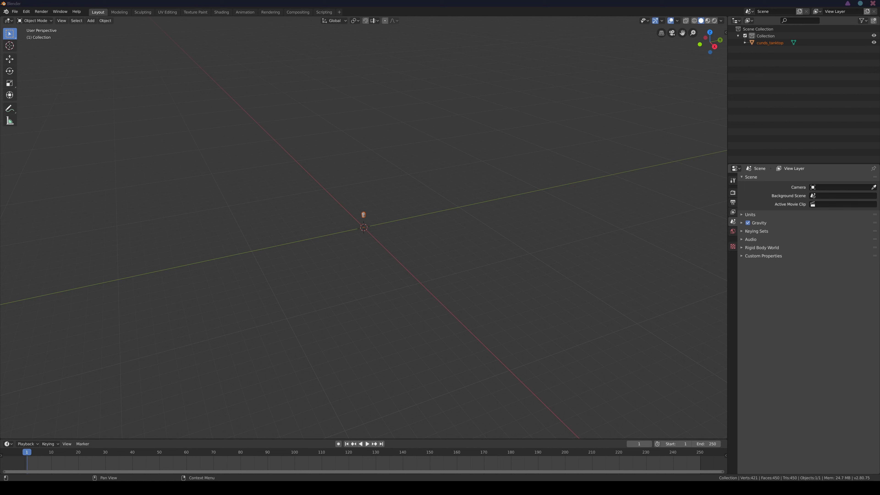
- Switch to Blender, deselect the imported cunds_tanktop mesh and examine it up close
{"action": "left_click", "coordinate": [533, 238]}
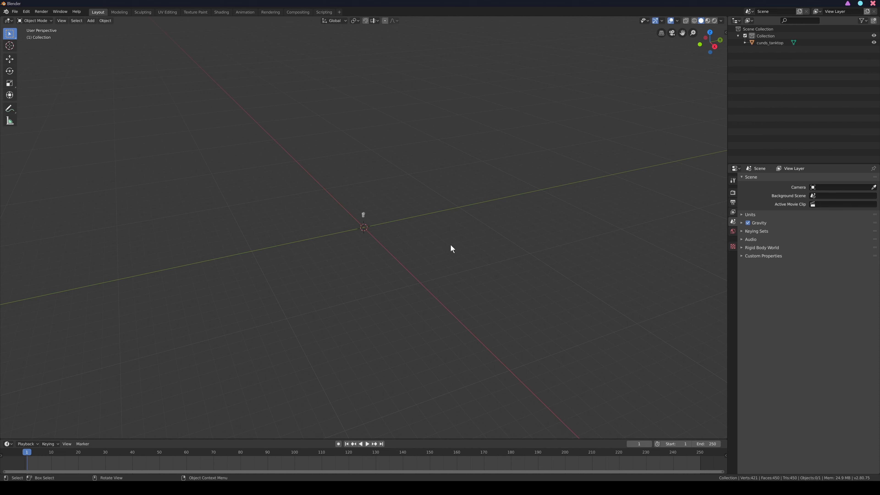
{"action": "scroll", "coordinate": [404, 167], "scroll_direction": "up", "scroll_amount": 13}
{"action": "left_click_drag", "start_coordinate": [683, 33], "coordinate": [690, 159]}
{"action": "scroll", "coordinate": [464, 95], "scroll_direction": "up", "scroll_amount": 4}
{"action": "scroll", "coordinate": [492, 82], "scroll_direction": "up", "scroll_amount": 3}
{"action": "scroll", "coordinate": [525, 68], "scroll_direction": "down", "scroll_amount": 1}
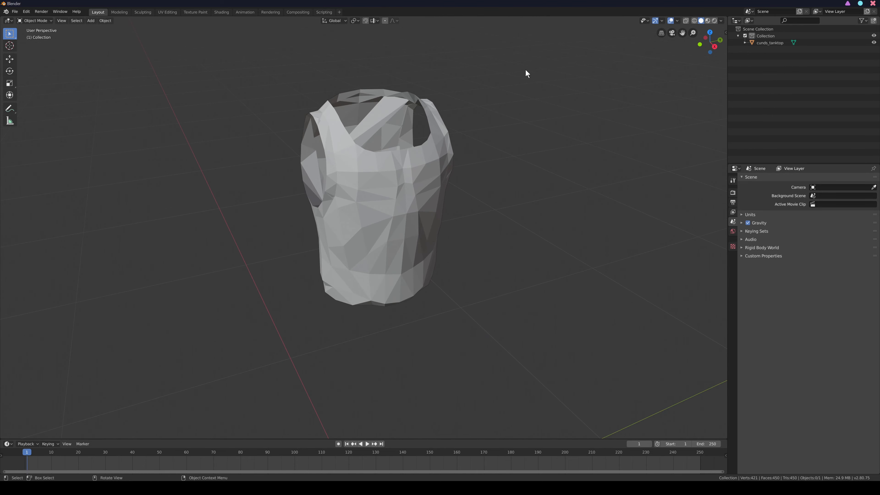
- Select the cunds_tanktop mesh and apply smooth shading to it
{"action": "left_click_drag", "start_coordinate": [701, 47], "coordinate": [630, 66]}
{"action": "left_click", "coordinate": [291, 160]}
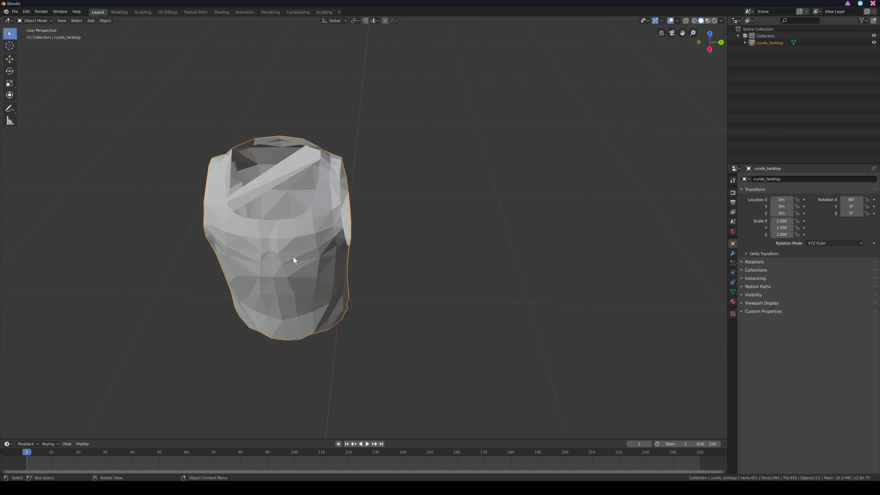
{"action": "right_click", "coordinate": [311, 247]}
{"action": "right_click", "coordinate": [297, 247]}
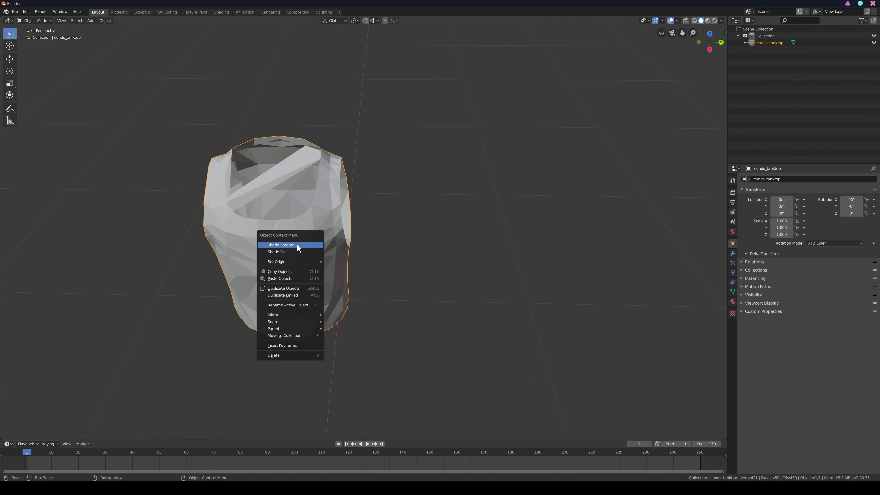
{"action": "left_click", "coordinate": [297, 245]}
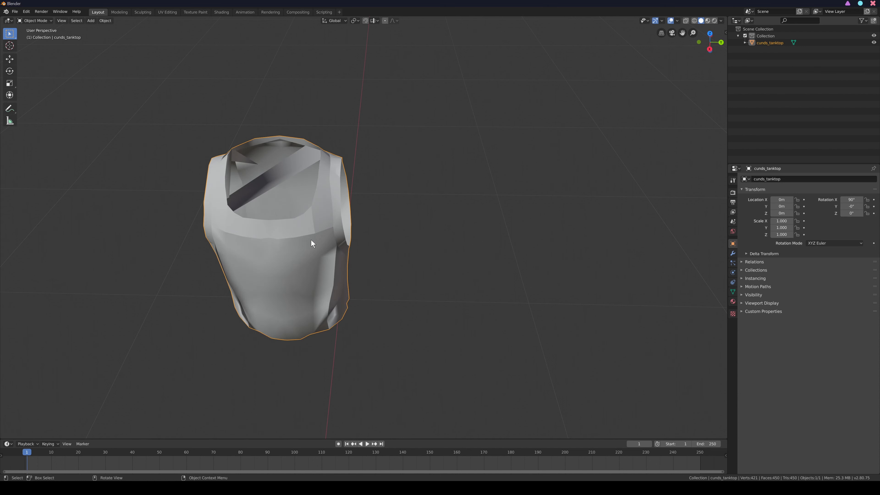
{"action": "left_click_drag", "start_coordinate": [703, 44], "coordinate": [712, 23]}
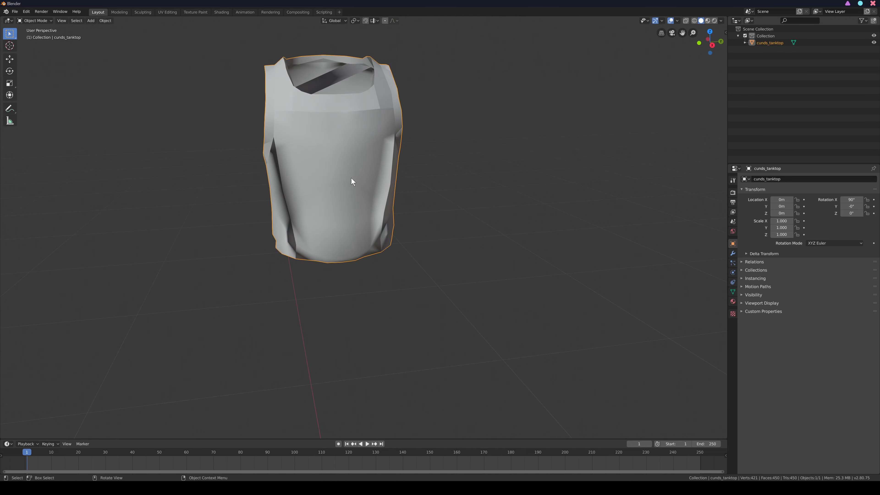
- Put the tank top in Edit Mode, clear the selection and switch to face selection
{"action": "left_click", "coordinate": [35, 20]}
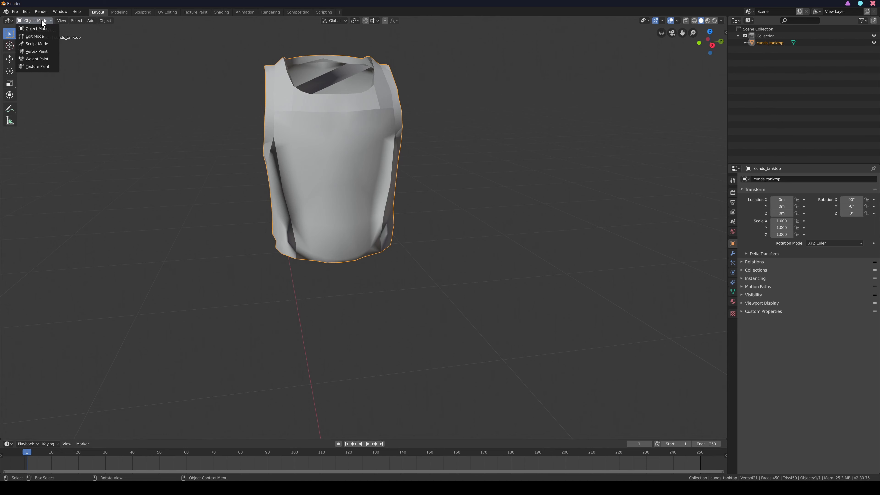
{"action": "left_click", "coordinate": [35, 36]}
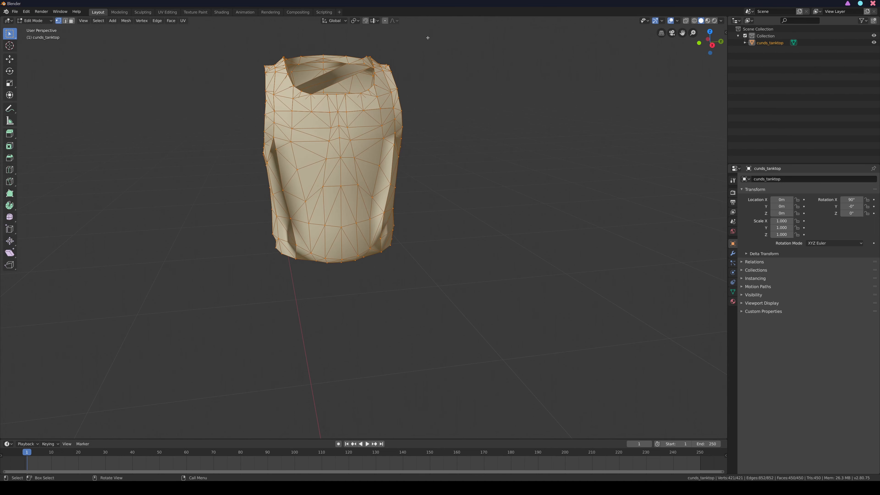
{"action": "key", "text": "alt+a"}
{"action": "left_click_drag", "start_coordinate": [698, 38], "coordinate": [697, 57]}
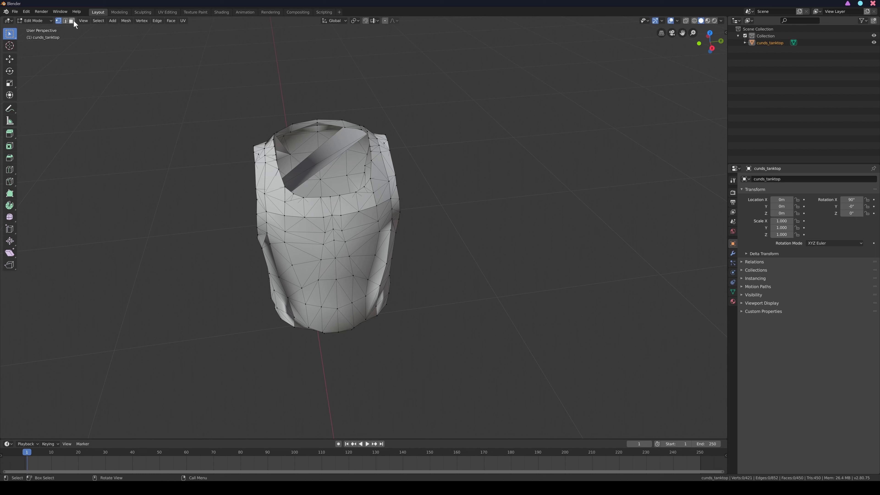
{"action": "left_click", "coordinate": [72, 21]}
- Delete the two stray faces that stretch diagonally across the neck opening
{"action": "left_click", "coordinate": [337, 148]}
{"action": "right_click", "coordinate": [336, 148]}
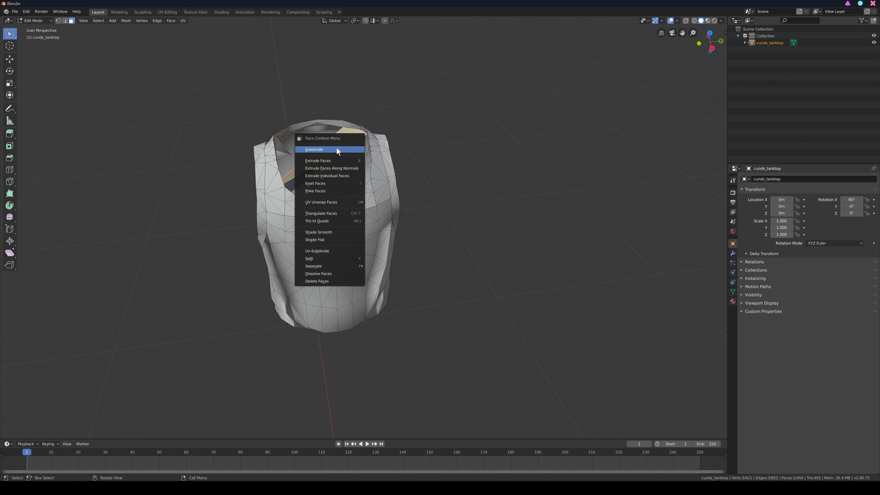
{"action": "left_click", "coordinate": [345, 282]}
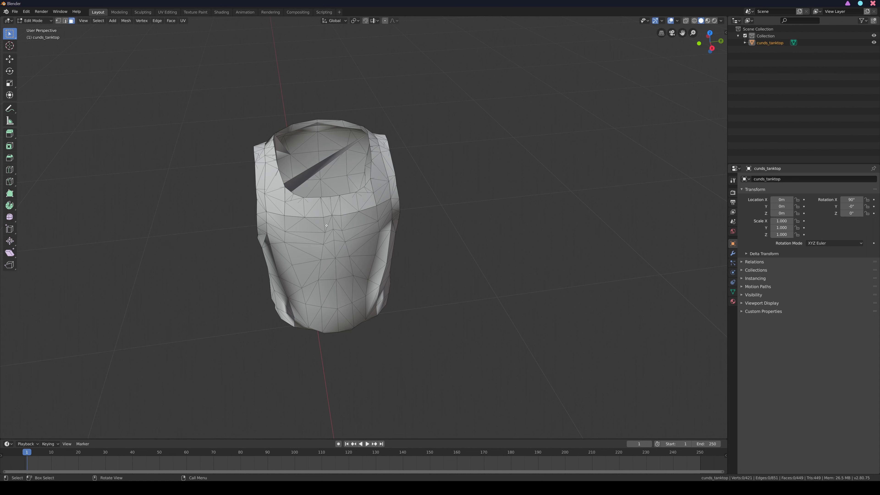
{"action": "left_click", "coordinate": [303, 176]}
{"action": "right_click", "coordinate": [303, 176]}
{"action": "left_click", "coordinate": [303, 173]}
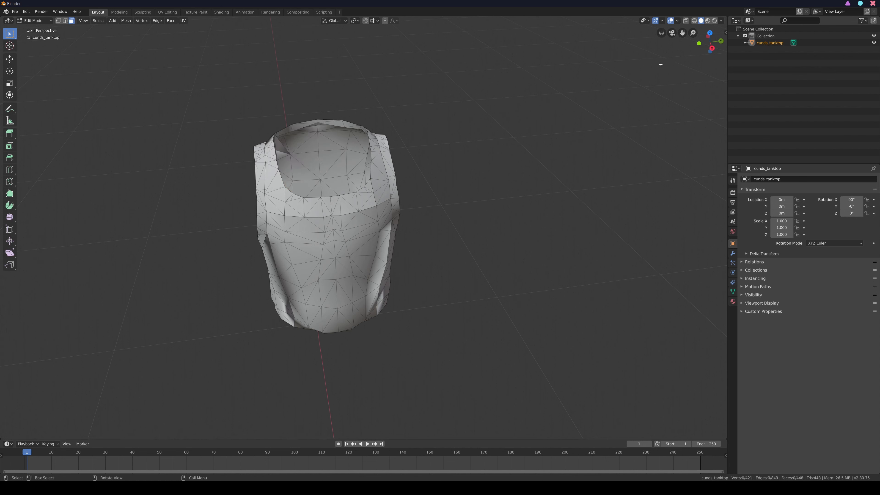
- Delete the four stray faces stretching across the far armhole and shoulder rim of the tank top
{"action": "left_click_drag", "start_coordinate": [712, 41], "coordinate": [678, 54]}
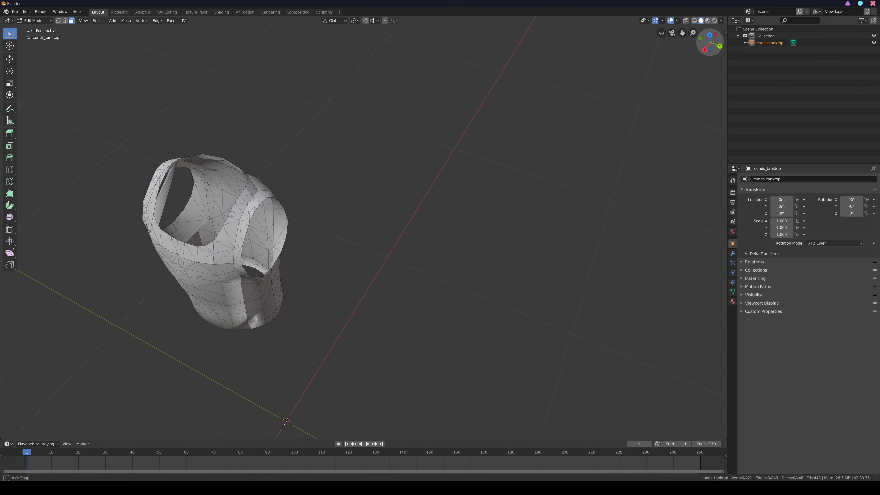
{"action": "left_click", "coordinate": [193, 162]}
{"action": "right_click", "coordinate": [185, 165]}
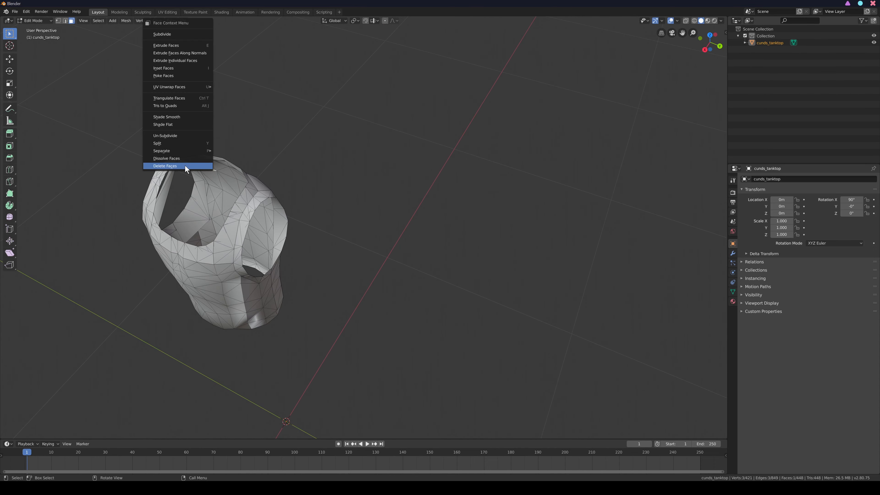
{"action": "left_click", "coordinate": [185, 165]}
{"action": "left_click", "coordinate": [160, 214]}
{"action": "right_click", "coordinate": [170, 180]}
{"action": "left_click", "coordinate": [169, 179]}
{"action": "left_click", "coordinate": [167, 179]}
{"action": "right_click", "coordinate": [167, 178]}
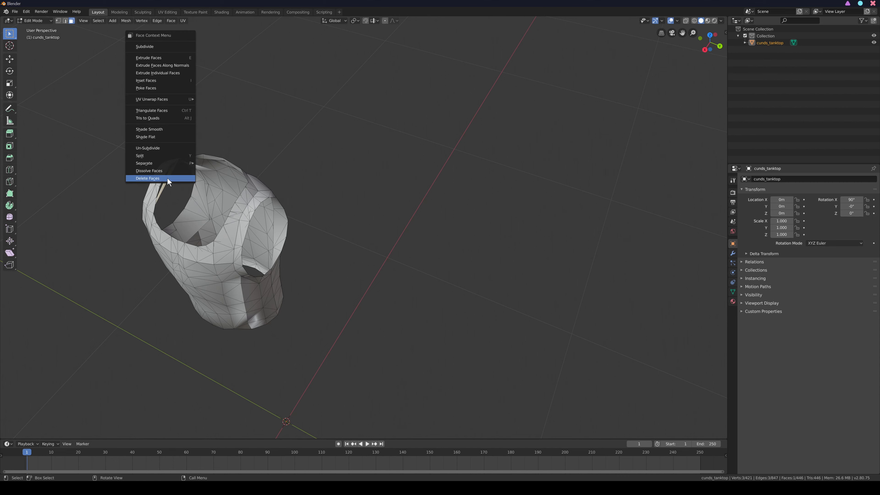
{"action": "left_click", "coordinate": [168, 178]}
{"action": "left_click", "coordinate": [194, 167]}
{"action": "right_click", "coordinate": [194, 167]}
{"action": "left_click", "coordinate": [194, 167]}
- Examine the cleaned tank top mesh up close from the inside, through the armhole and from the front
{"action": "scroll", "coordinate": [217, 155], "scroll_direction": "up", "scroll_amount": 4}
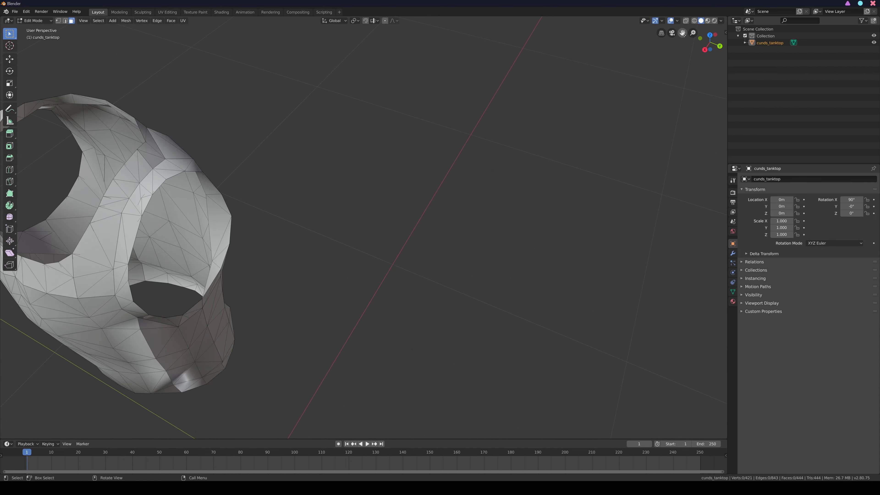
{"action": "left_click_drag", "start_coordinate": [683, 33], "coordinate": [839, 47]}
{"action": "scroll", "coordinate": [510, 92], "scroll_direction": "up", "scroll_amount": 5}
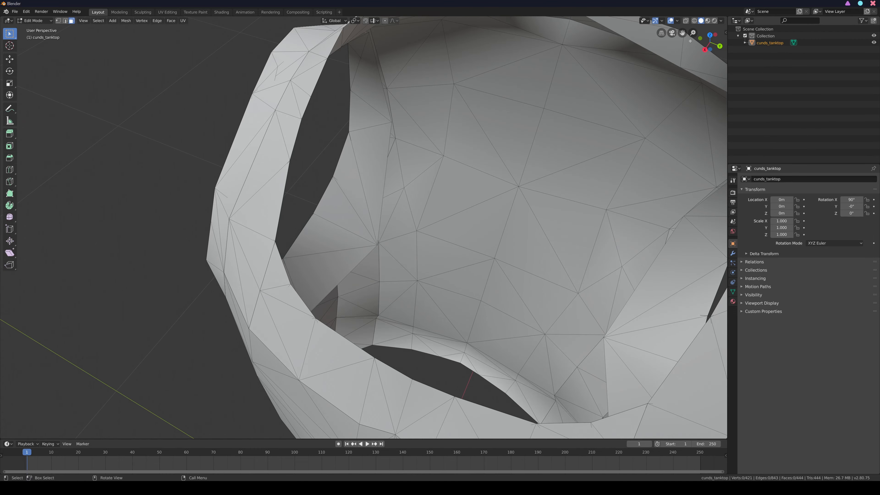
{"action": "left_click_drag", "start_coordinate": [711, 41], "coordinate": [701, 32]}
{"action": "scroll", "coordinate": [482, 112], "scroll_direction": "down", "scroll_amount": 3}
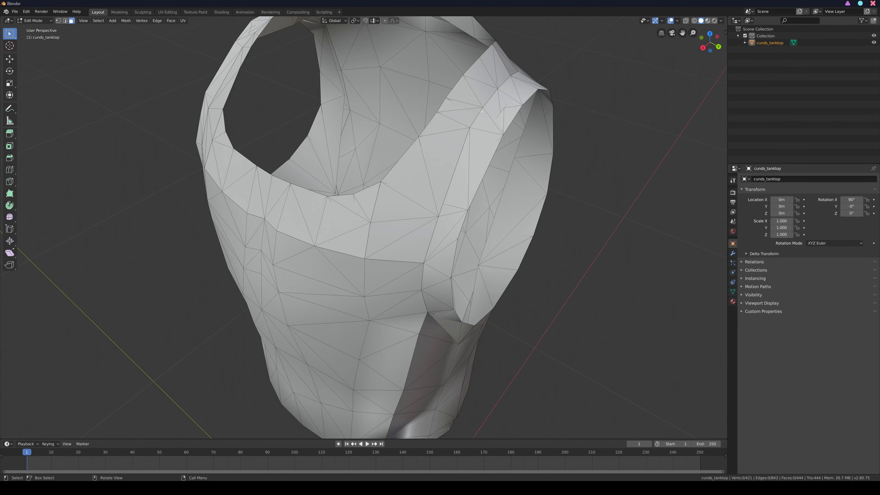
{"action": "left_click_drag", "start_coordinate": [372, 134], "coordinate": [438, 120]}
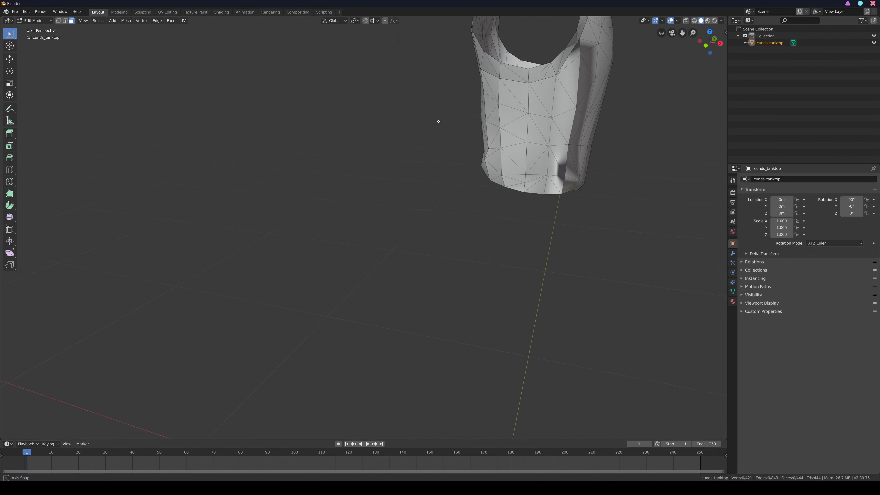
{"action": "left_click_drag", "start_coordinate": [682, 32], "coordinate": [578, 147]}
{"action": "scroll", "coordinate": [436, 90], "scroll_direction": "up", "scroll_amount": 4}
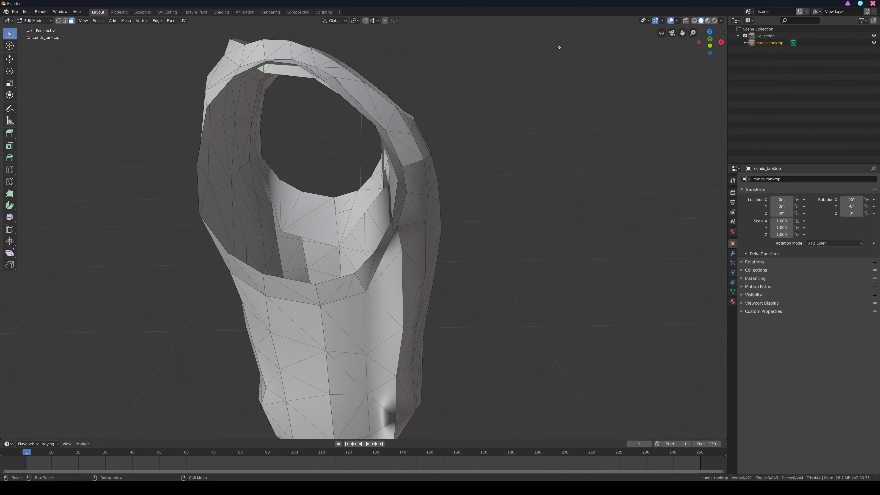
{"action": "left_click_drag", "start_coordinate": [710, 44], "coordinate": [582, 51]}
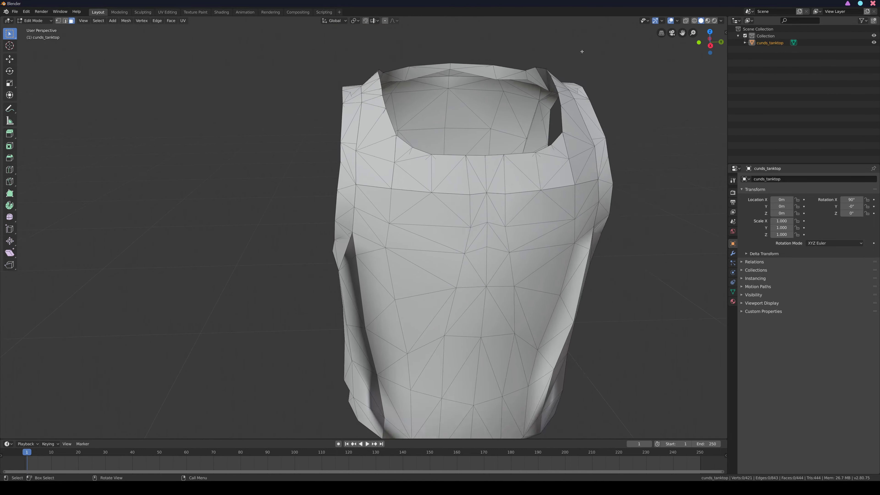
{"action": "scroll", "coordinate": [557, 100], "scroll_direction": "down", "scroll_amount": 3}
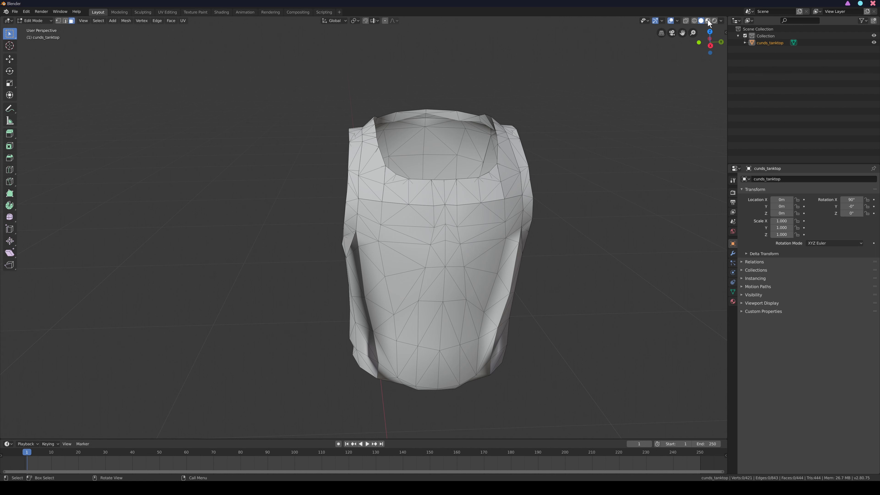
- Switch the viewport shading to LookDev and inspect the tank top in Object Mode
{"action": "key", "text": "z"}
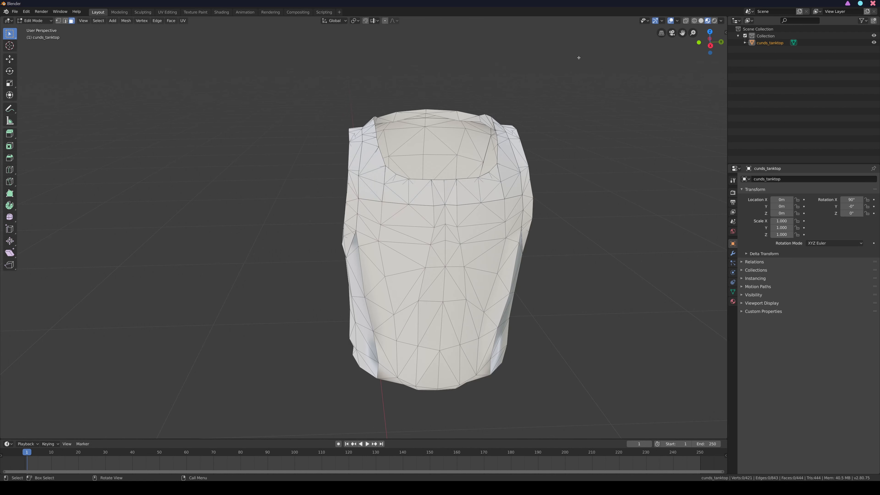
{"action": "left_click", "coordinate": [43, 22]}
{"action": "left_click", "coordinate": [41, 28]}
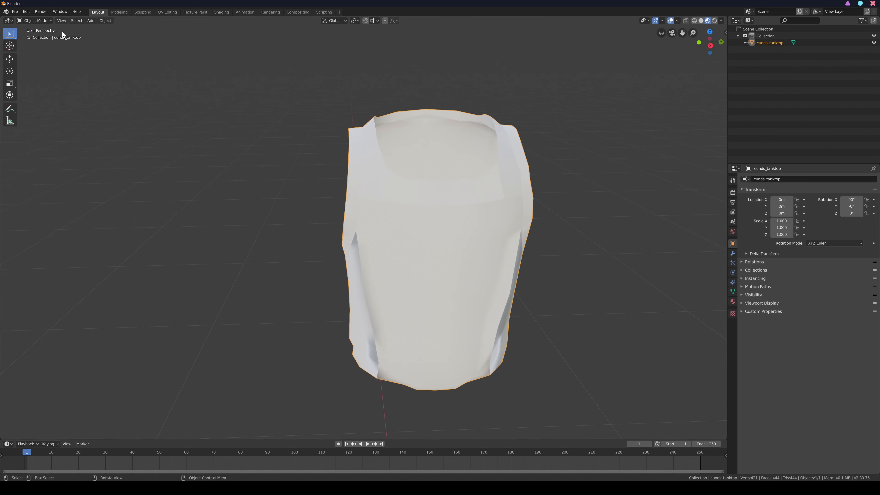
{"action": "left_click", "coordinate": [387, 86]}
{"action": "left_click_drag", "start_coordinate": [707, 43], "coordinate": [369, 34]}
{"action": "left_click", "coordinate": [426, 197]}
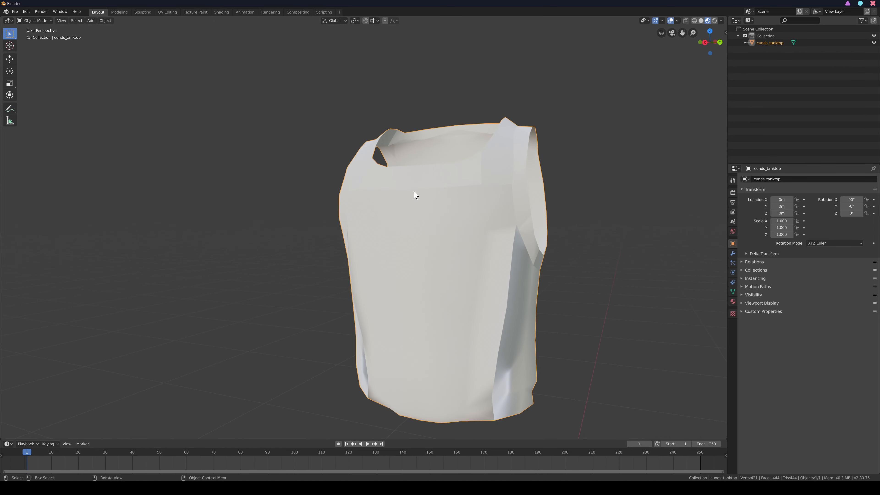
- Return the tank top to Edit Mode and turn on the Face Orientation overlay
{"action": "left_click", "coordinate": [49, 21]}
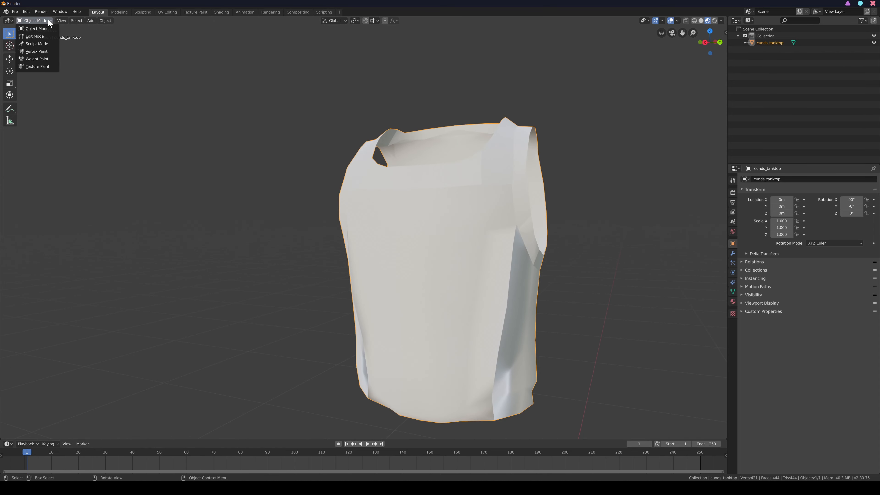
{"action": "left_click", "coordinate": [40, 36]}
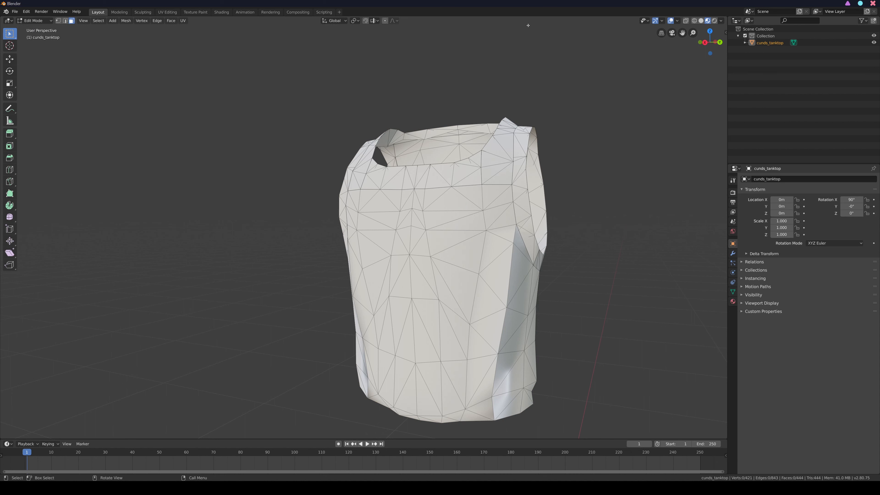
{"action": "left_click", "coordinate": [677, 20]}
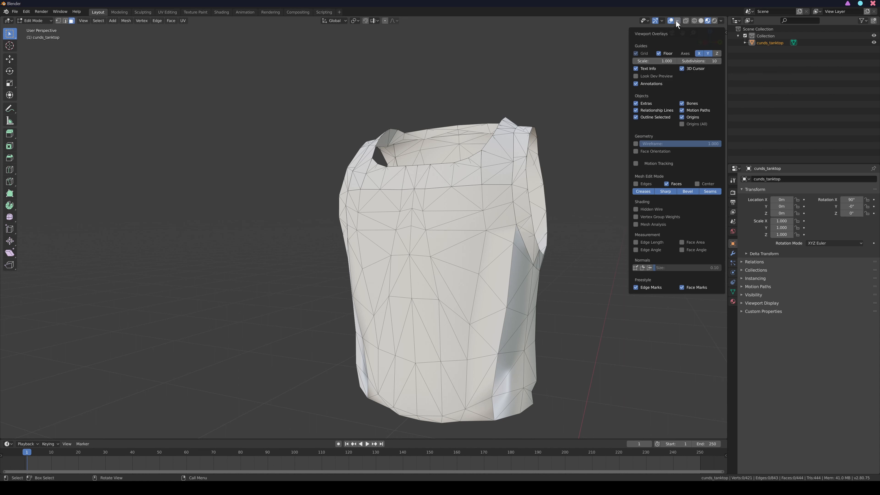
{"action": "left_click", "coordinate": [636, 151]}
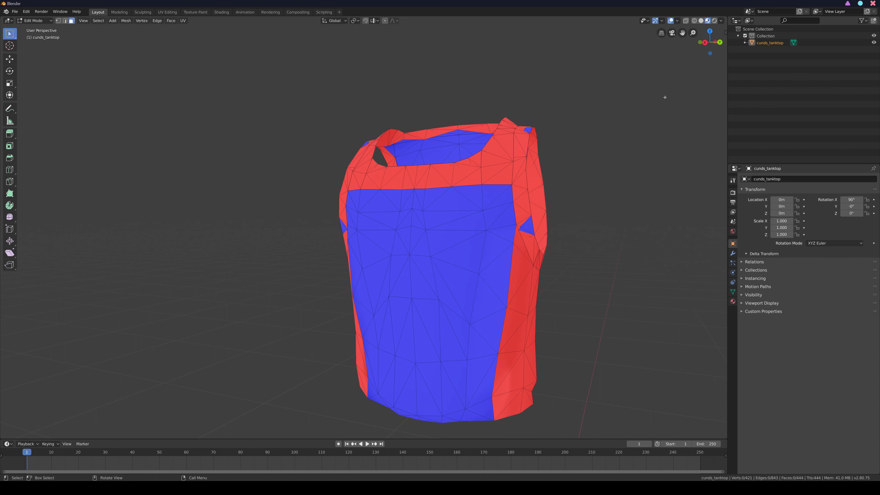
- Select all the red faces across the back of the tank top and flip their normals, then clear the selection
{"action": "left_click_drag", "start_coordinate": [710, 41], "coordinate": [644, 58]}
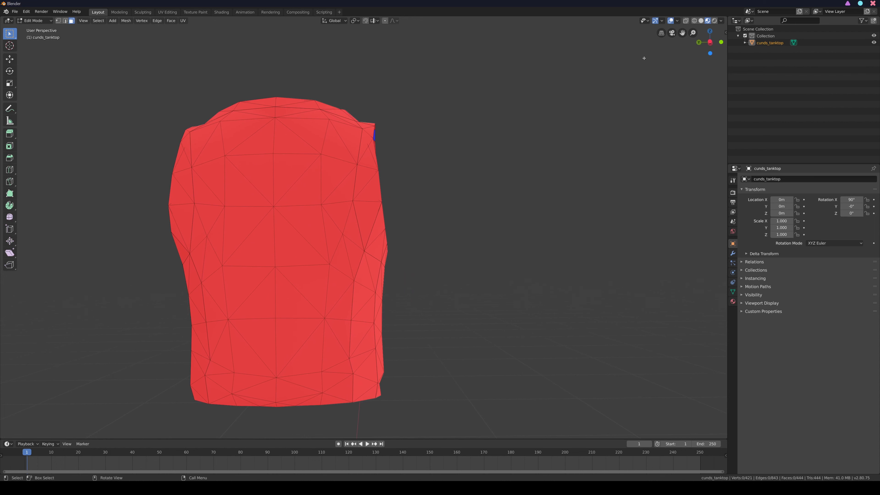
{"action": "left_click", "coordinate": [290, 173]}
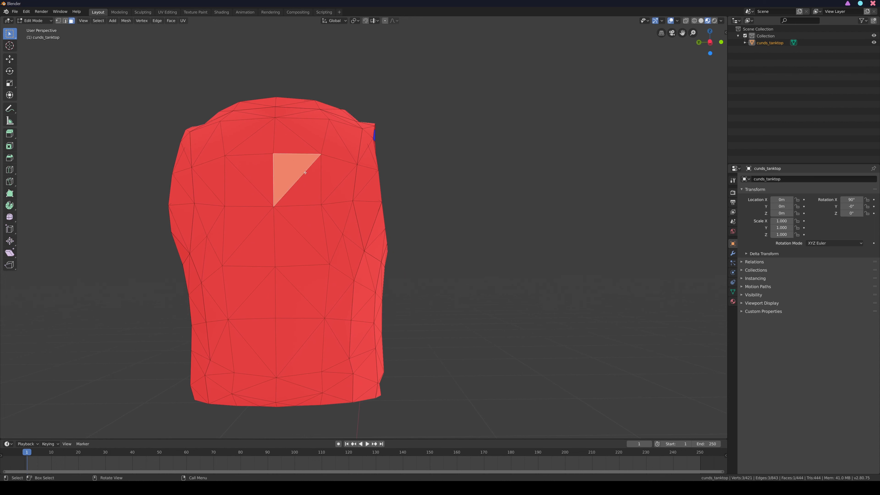
{"action": "left_click", "coordinate": [303, 189], "text": "shift"}
{"action": "left_click", "coordinate": [258, 170], "text": "shift"}
{"action": "left_click", "coordinate": [243, 181], "text": "shift"}
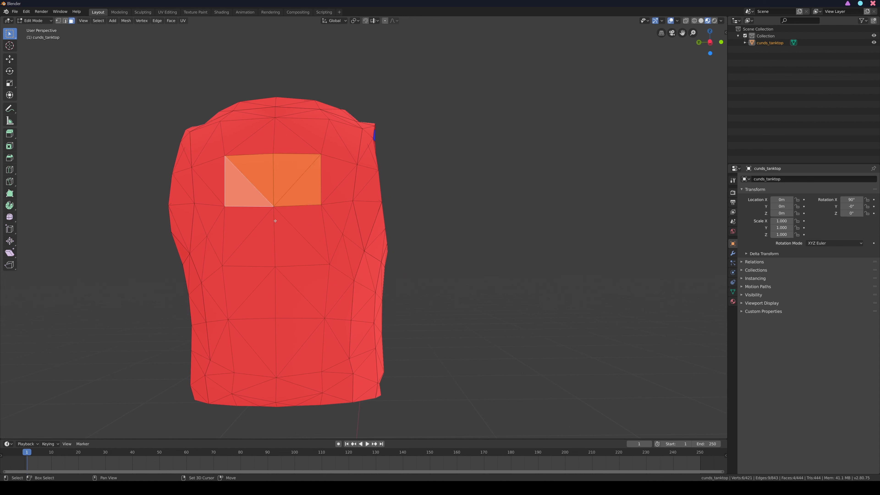
{"action": "left_click_drag", "start_coordinate": [228, 208], "coordinate": [347, 362]}
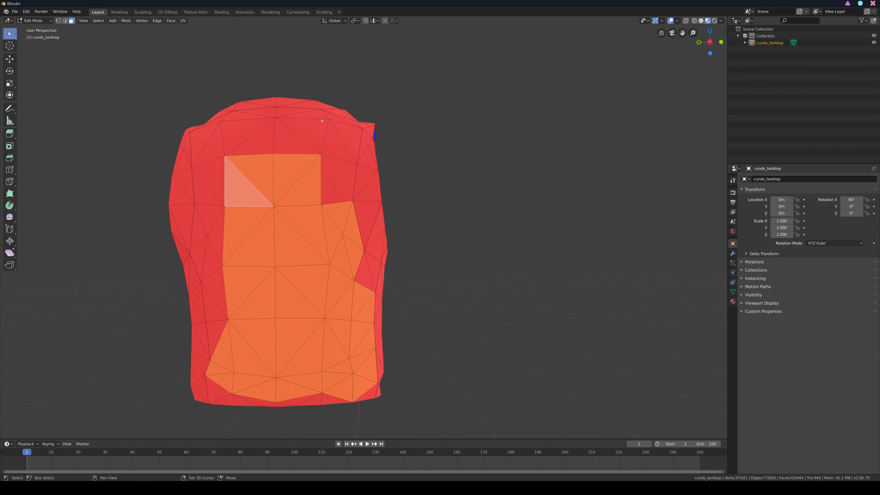
{"action": "left_click_drag", "start_coordinate": [322, 121], "coordinate": [384, 404]}
{"action": "left_click_drag", "start_coordinate": [280, 361], "coordinate": [327, 413]}
{"action": "left_click_drag", "start_coordinate": [267, 385], "coordinate": [219, 411]}
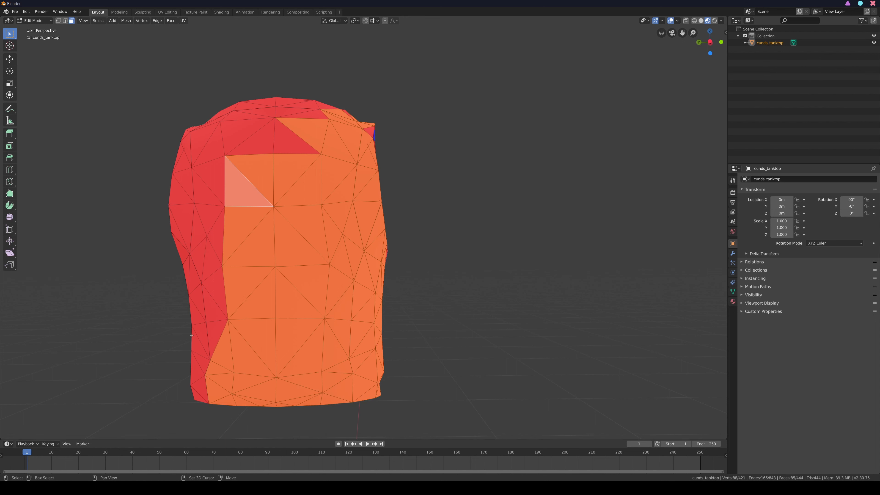
{"action": "left_click_drag", "start_coordinate": [182, 276], "coordinate": [216, 409]}
{"action": "left_click_drag", "start_coordinate": [181, 198], "coordinate": [219, 246]}
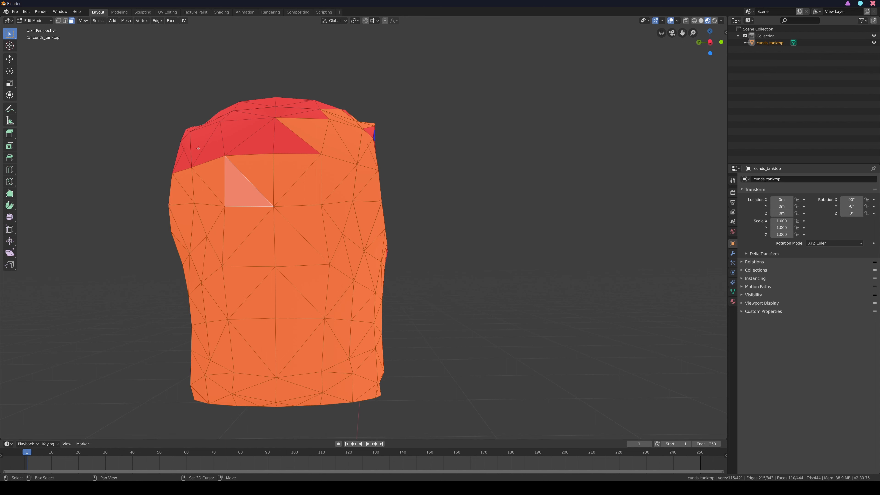
{"action": "left_click_drag", "start_coordinate": [198, 148], "coordinate": [210, 157]}
{"action": "left_click_drag", "start_coordinate": [160, 145], "coordinate": [237, 194]}
{"action": "left_click_drag", "start_coordinate": [183, 114], "coordinate": [246, 139]}
{"action": "left_click_drag", "start_coordinate": [212, 93], "coordinate": [300, 143]}
{"action": "left_click_drag", "start_coordinate": [318, 90], "coordinate": [369, 141]}
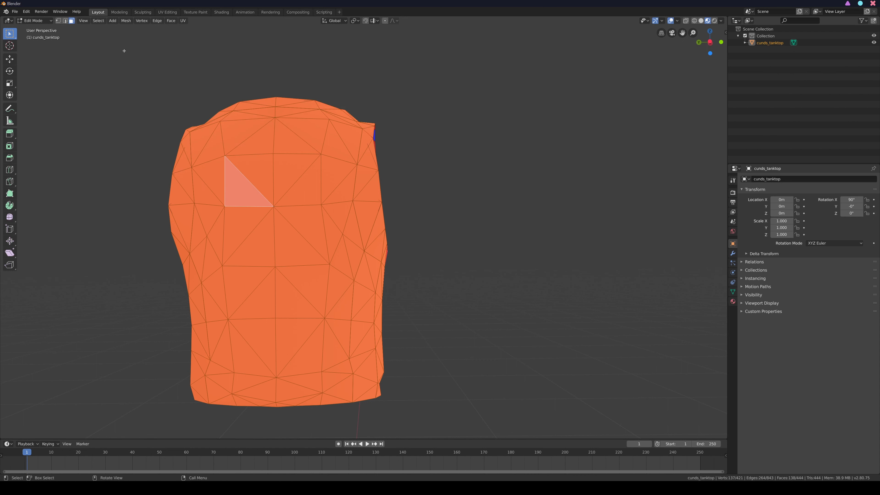
{"action": "left_click", "coordinate": [126, 21]}
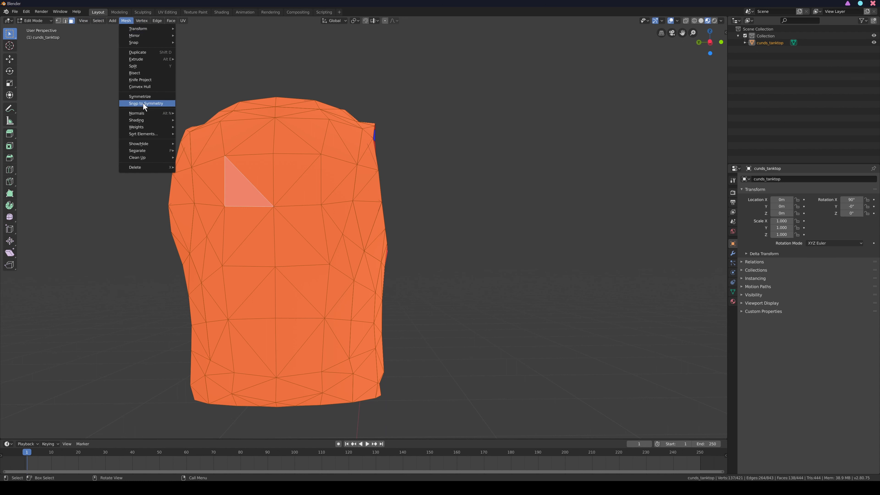
{"action": "mouse_move", "coordinate": [145, 113]}
{"action": "left_click", "coordinate": [192, 111]}
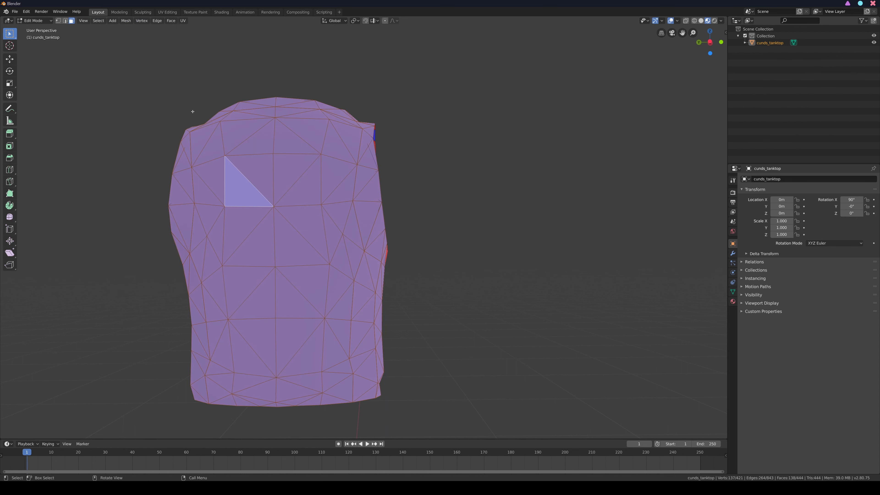
{"action": "left_click", "coordinate": [303, 91]}
- Select the red side panel faces below the armhole, leaving out the blue face on the adjoining lower panel
{"action": "left_click_drag", "start_coordinate": [711, 48], "coordinate": [512, 221]}
{"action": "left_click", "coordinate": [331, 249]}
{"action": "left_click", "coordinate": [352, 249], "text": "shift"}
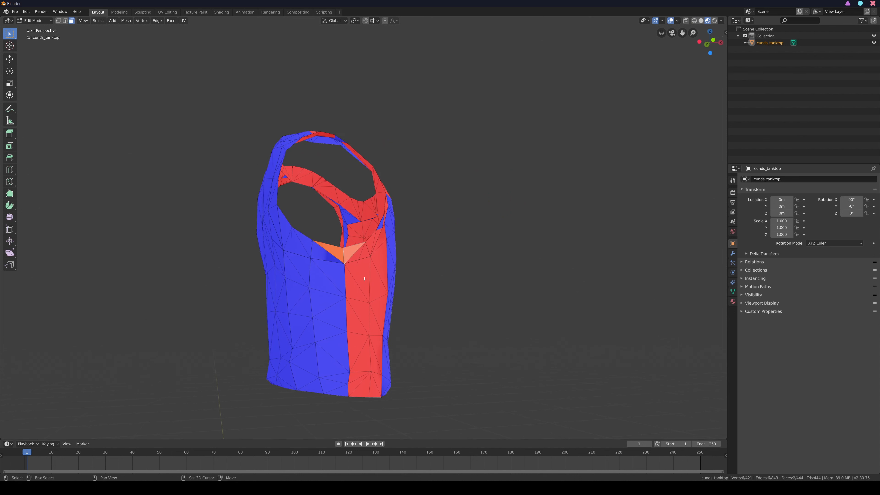
{"action": "left_click_drag", "start_coordinate": [358, 255], "coordinate": [380, 396]}
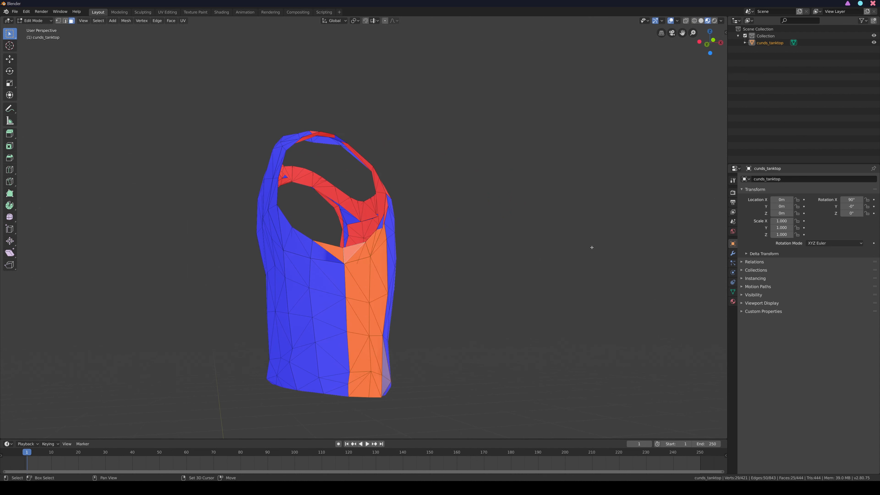
{"action": "left_click_drag", "start_coordinate": [703, 52], "coordinate": [492, 306]}
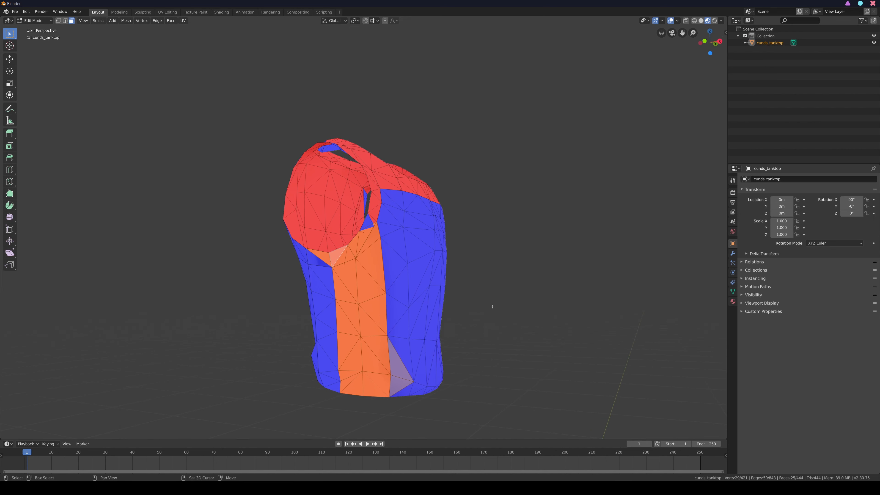
{"action": "left_click", "coordinate": [396, 373], "text": "shift"}
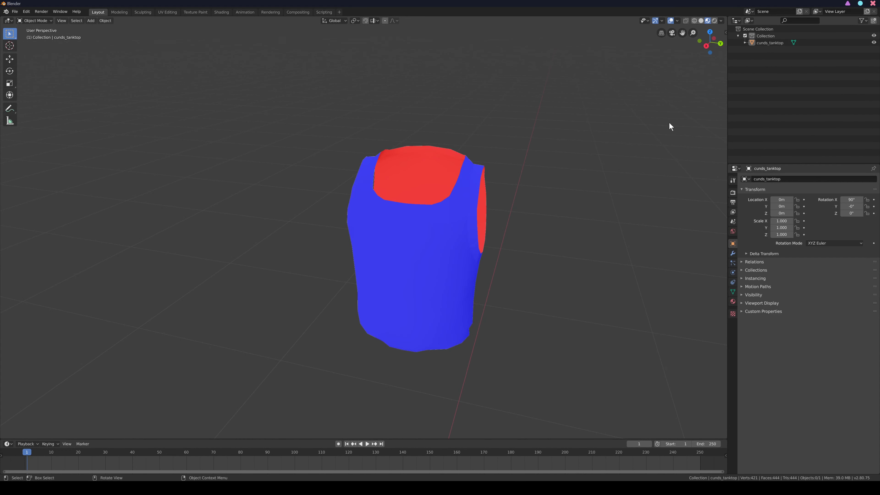
- Hide the viewport overlays and inspect the corrected tank top in Edit Mode and Object Mode
{"action": "left_click_drag", "start_coordinate": [710, 52], "coordinate": [676, 34]}
{"action": "left_click", "coordinate": [676, 21]}
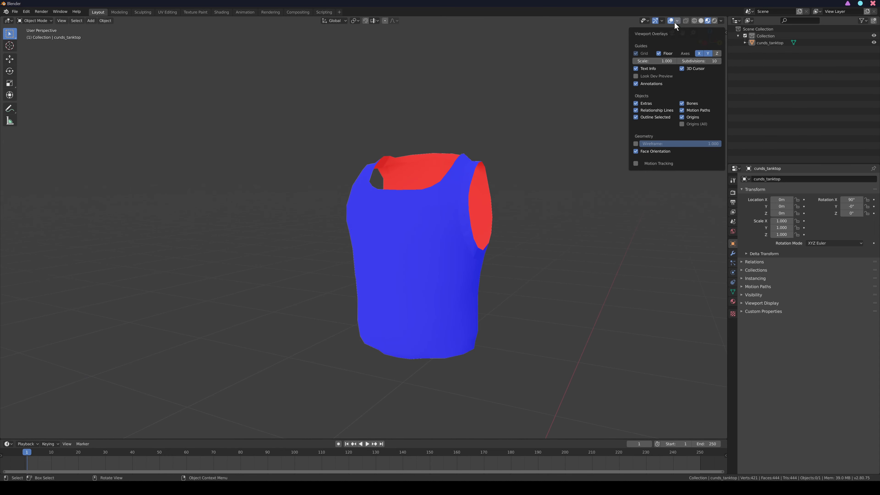
{"action": "left_click", "coordinate": [52, 21]}
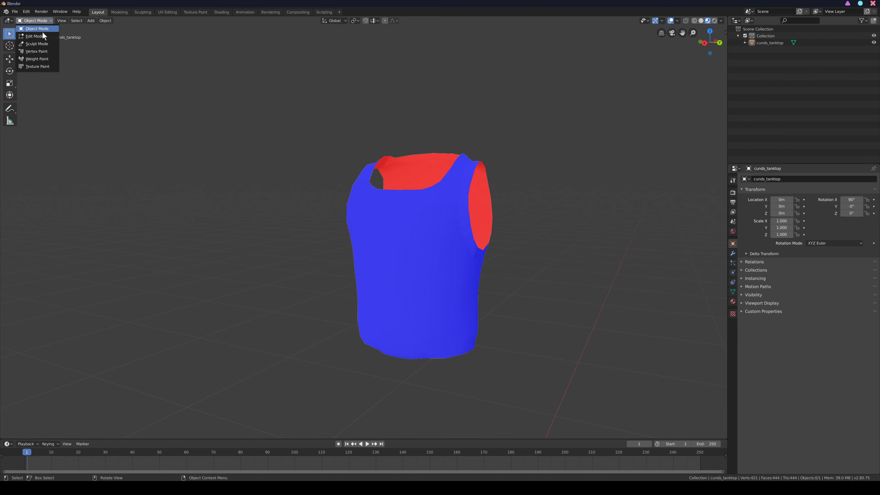
{"action": "left_click", "coordinate": [40, 36]}
{"action": "left_click", "coordinate": [672, 21]}
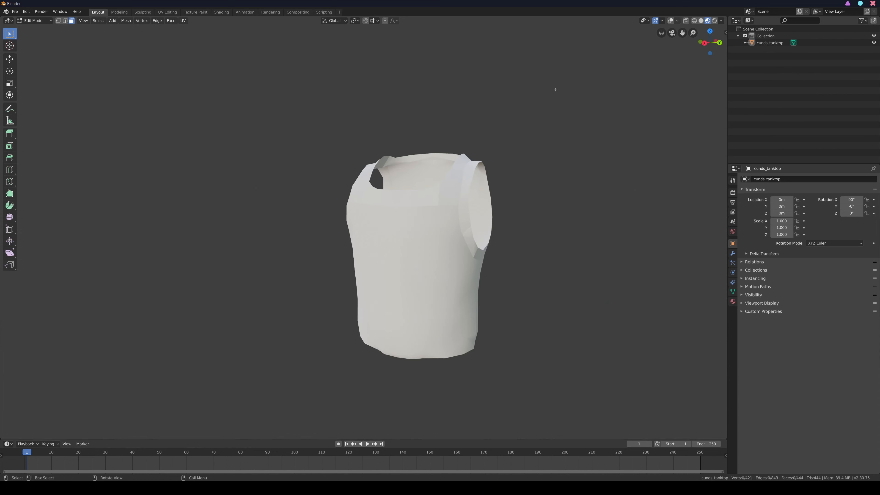
{"action": "left_click", "coordinate": [52, 22]}
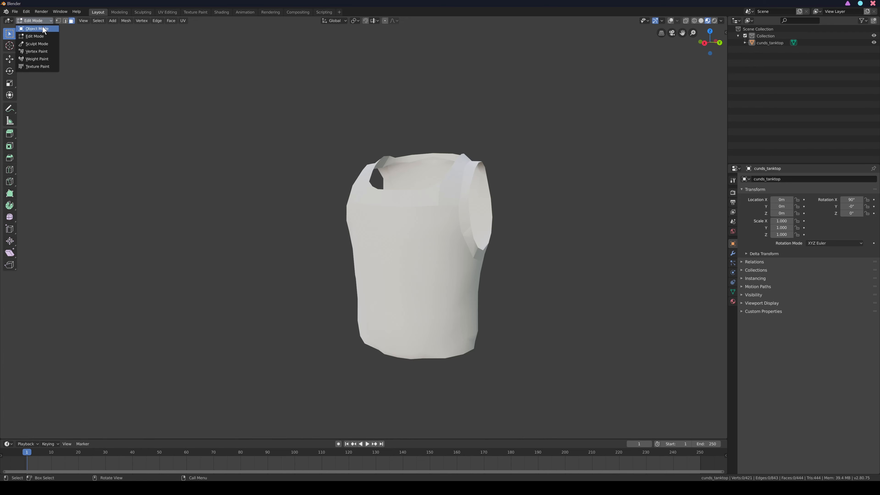
{"action": "left_click", "coordinate": [40, 28]}
{"action": "left_click_drag", "start_coordinate": [699, 58], "coordinate": [570, 138]}
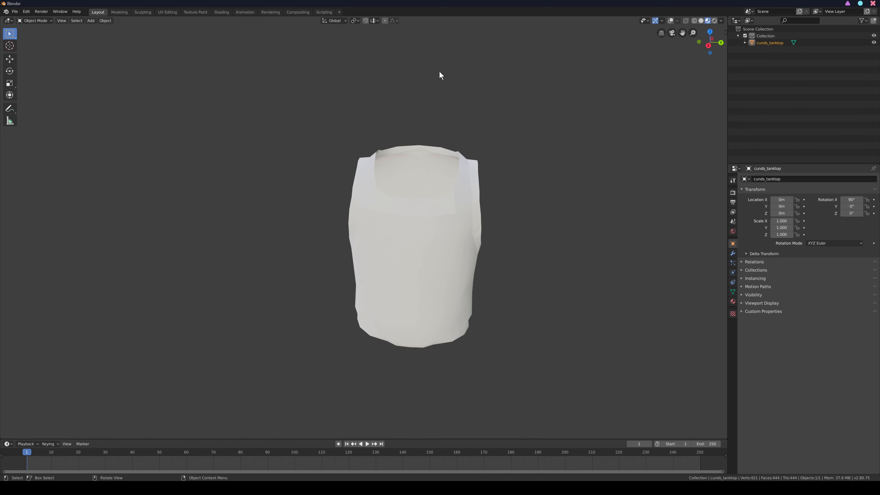
- Show the viewport overlays again with Face Orientation off, and select the tank top in Object Mode
{"action": "left_click", "coordinate": [672, 21]}
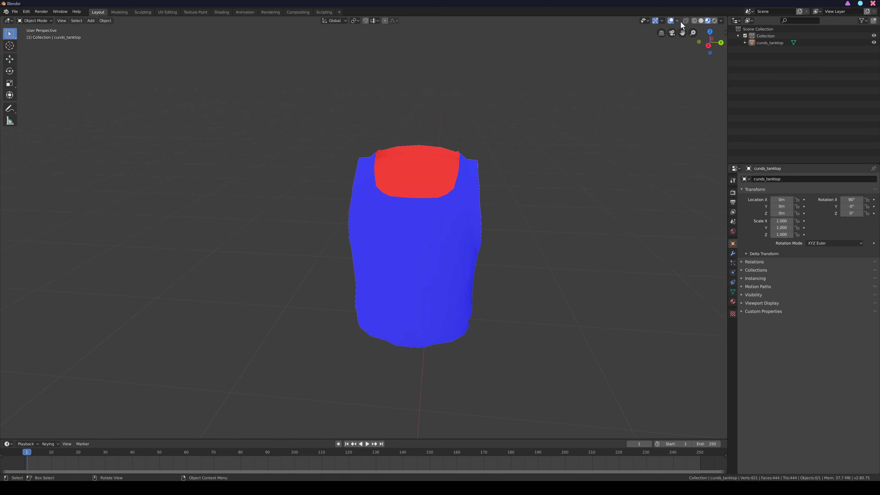
{"action": "left_click", "coordinate": [677, 21]}
{"action": "left_click", "coordinate": [35, 20]}
{"action": "left_click", "coordinate": [46, 36]}
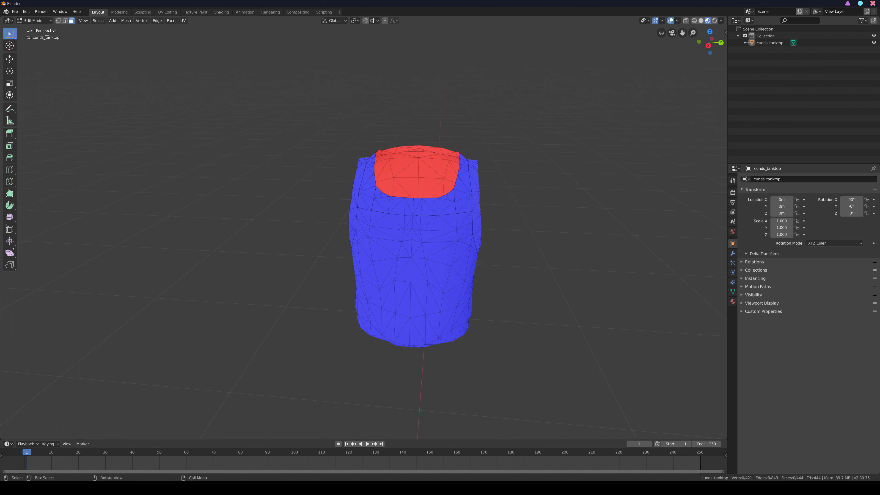
{"action": "left_click", "coordinate": [676, 21]}
{"action": "left_click", "coordinate": [647, 150]}
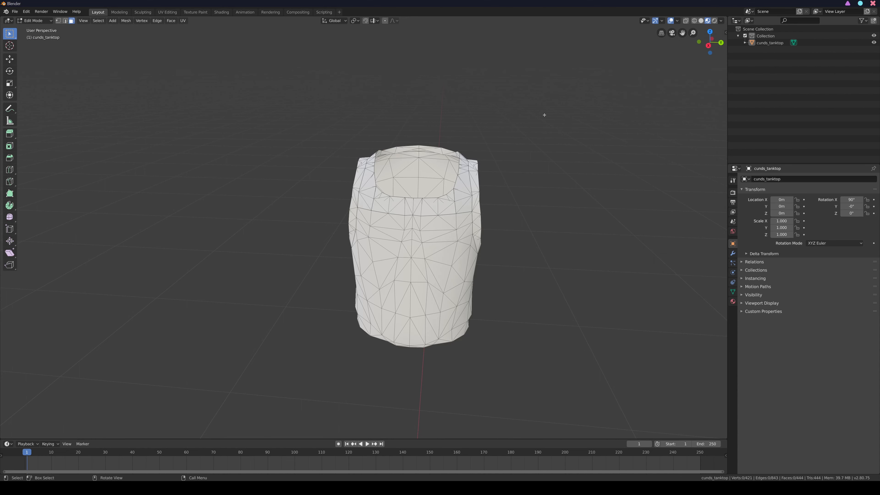
{"action": "left_click", "coordinate": [35, 21]}
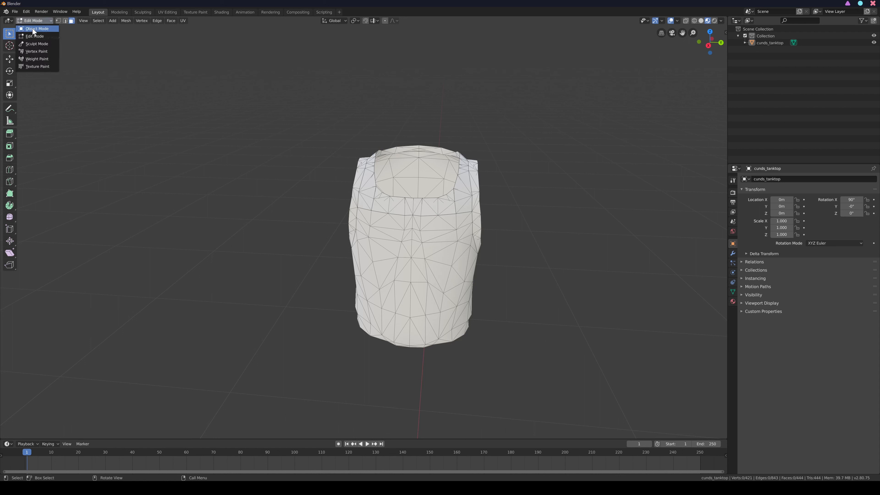
{"action": "left_click", "coordinate": [42, 29]}
{"action": "left_click", "coordinate": [381, 227]}
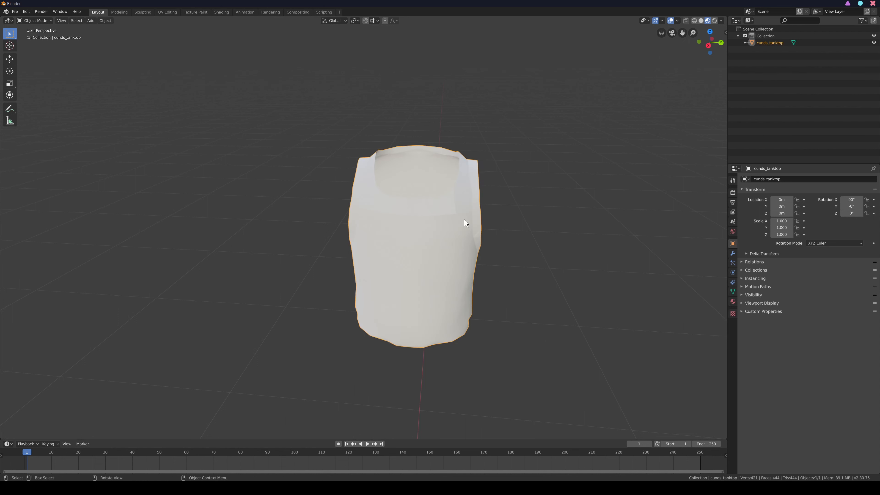
- Try Auto Smooth on the tank top's mesh normals, then turn it off and compare the shading
{"action": "left_click", "coordinate": [733, 291]}
{"action": "left_click", "coordinate": [741, 296]}
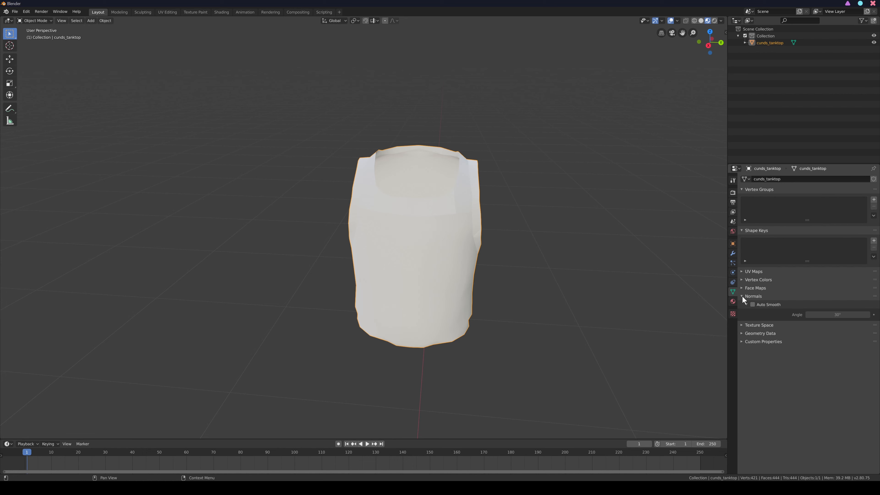
{"action": "left_click", "coordinate": [752, 304]}
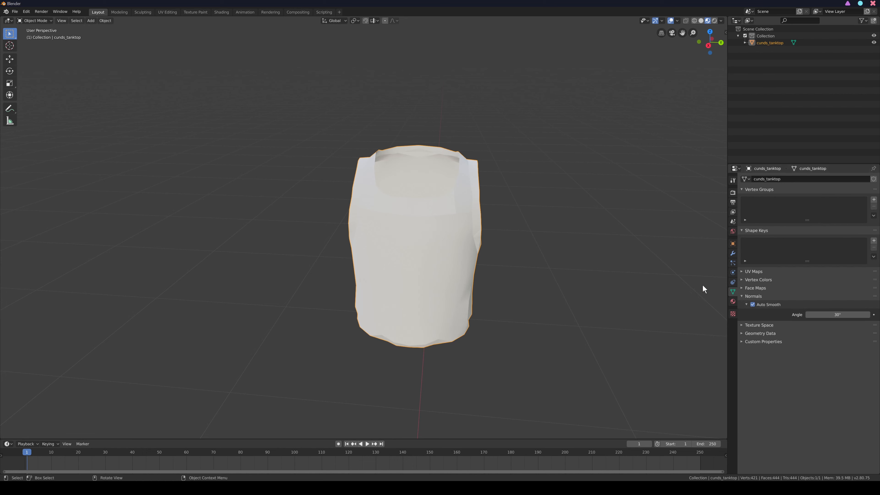
{"action": "left_click", "coordinate": [666, 269]}
{"action": "left_click_drag", "start_coordinate": [708, 39], "coordinate": [445, 57]}
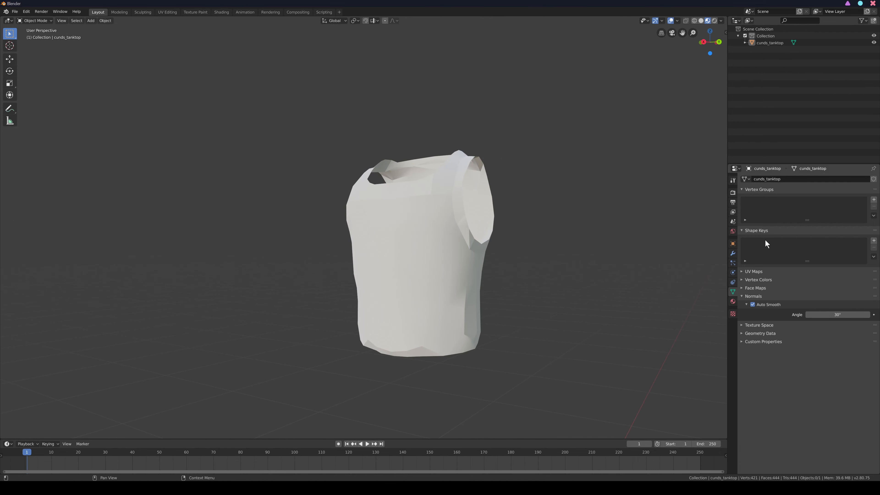
{"action": "left_click", "coordinate": [753, 302]}
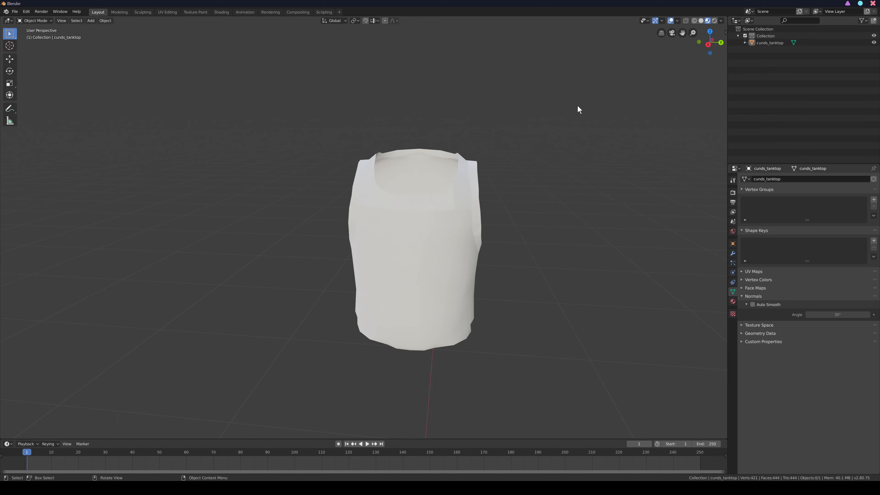
{"action": "left_click_drag", "start_coordinate": [450, 221], "coordinate": [584, 212]}
{"action": "left_click_drag", "start_coordinate": [706, 39], "coordinate": [685, 39]}
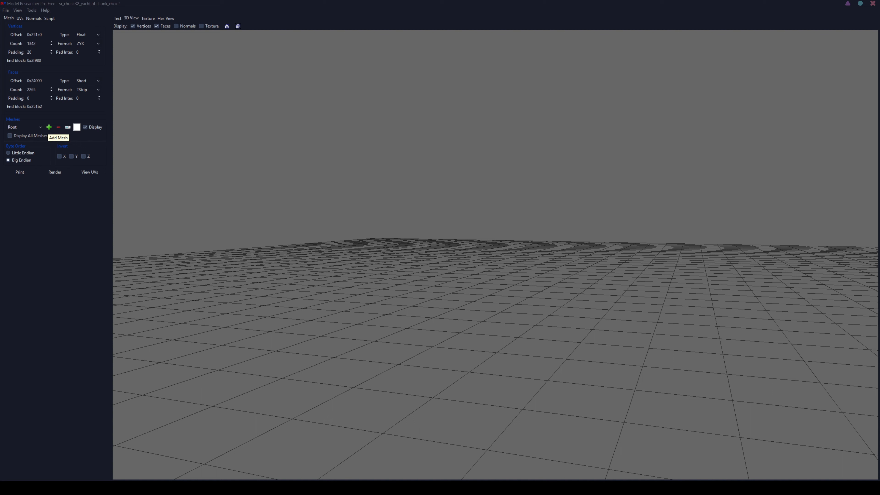
- Switch to Model Researcher Pro and render the yacht's Root mesh and Mesh_1 individually
{"action": "left_click", "coordinate": [40, 127]}
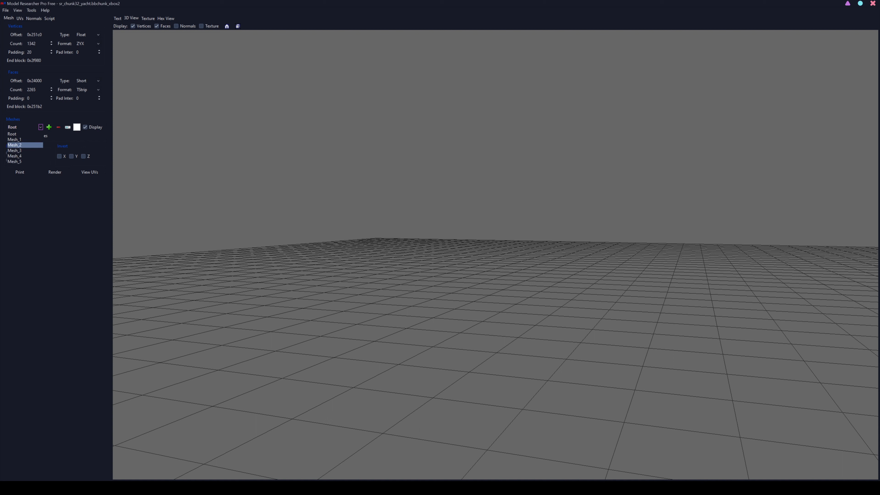
{"action": "left_click", "coordinate": [25, 134]}
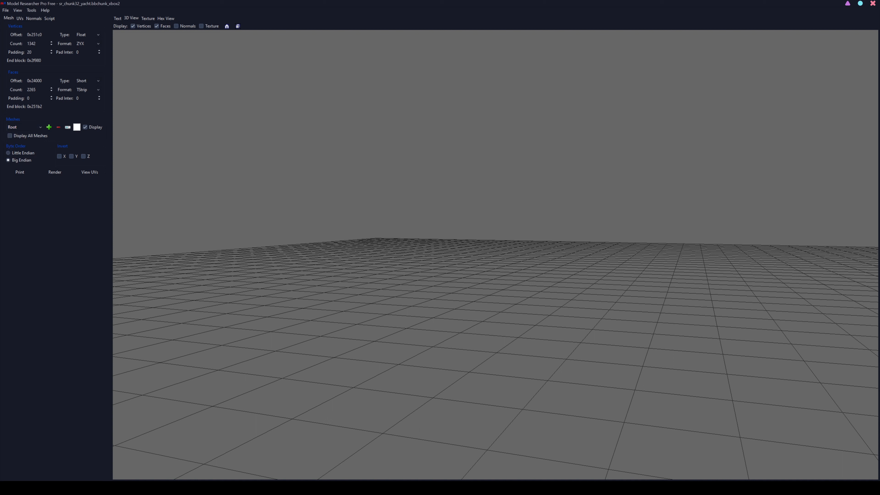
{"action": "left_click", "coordinate": [54, 172]}
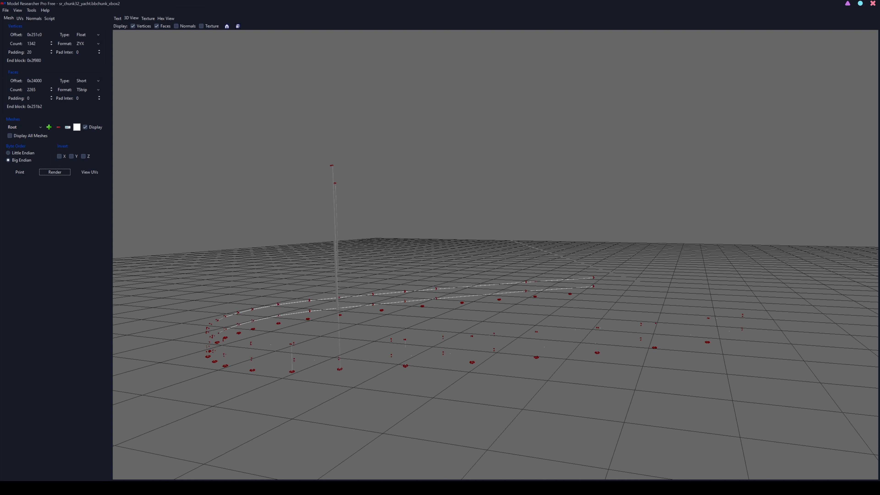
{"action": "left_click", "coordinate": [40, 128]}
{"action": "left_click", "coordinate": [34, 140]}
{"action": "left_click", "coordinate": [54, 172]}
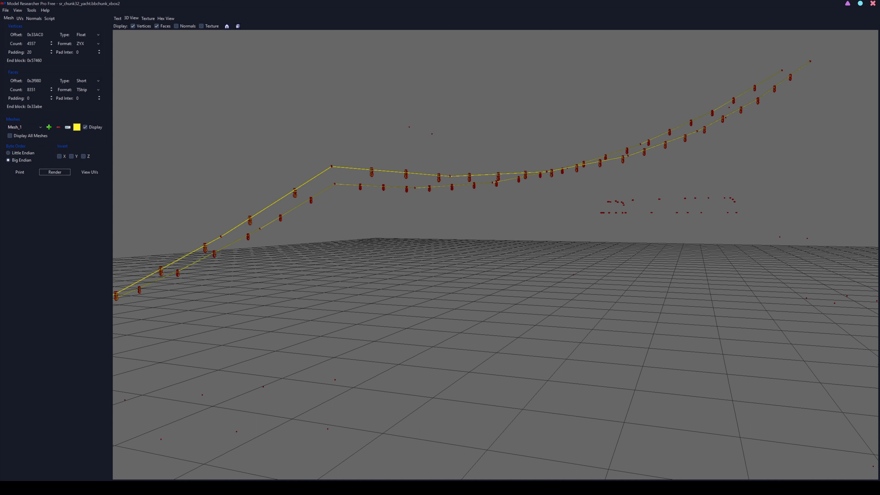
- Enable the display of all meshes, render the complete yacht and inspect it
{"action": "mouse_move", "coordinate": [485, 255]}
{"action": "left_mouse_down"}
{"action": "mouse_move", "coordinate": [526, 254]}
{"action": "mouse_move", "coordinate": [495, 255]}
{"action": "left_mouse_up"}
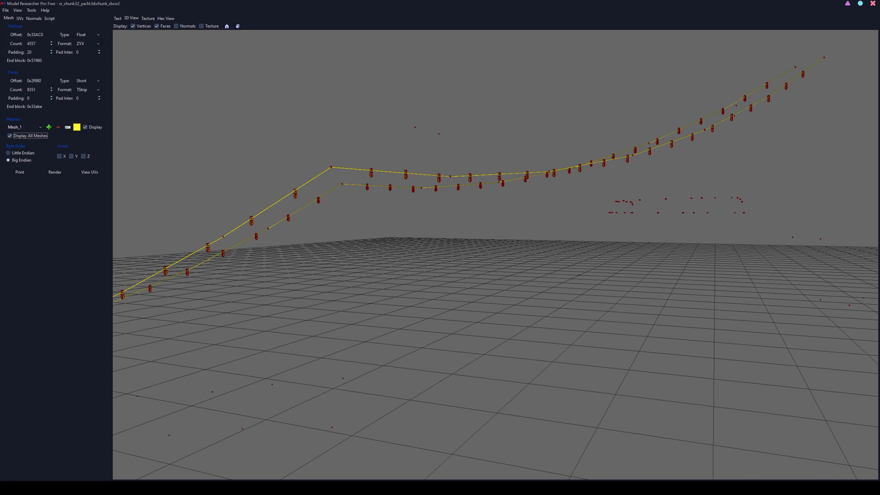
{"action": "scroll", "coordinate": [495, 255], "scroll_direction": "down", "scroll_amount": 3}
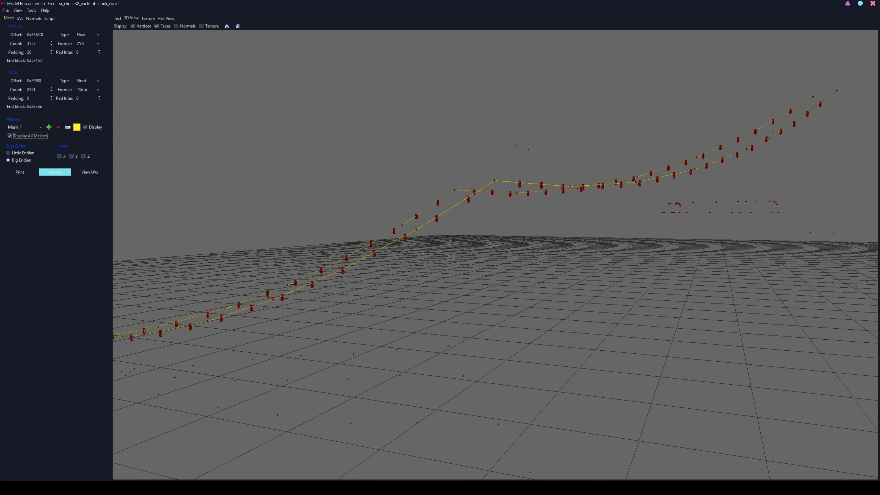
{"action": "left_click", "coordinate": [55, 172]}
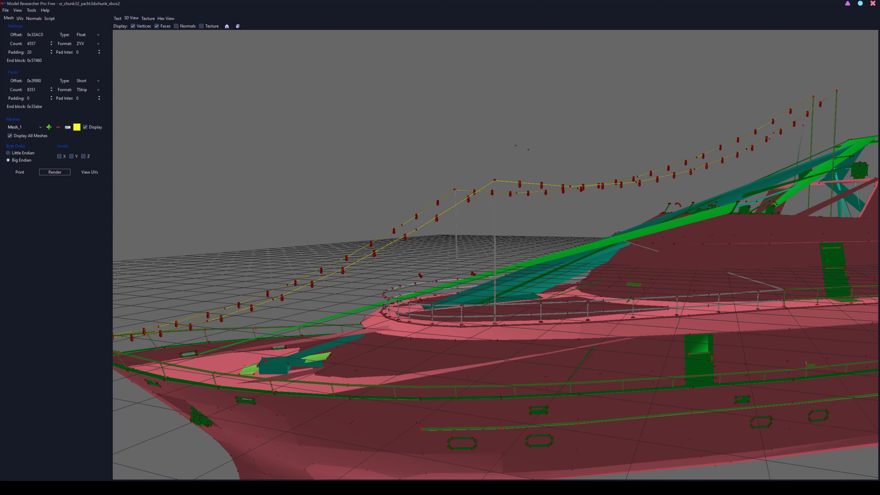
{"action": "scroll", "coordinate": [496, 255], "scroll_direction": "down", "scroll_amount": 5}
{"action": "left_click_drag", "start_coordinate": [495, 255], "coordinate": [371, 248]}
{"action": "scroll", "coordinate": [496, 254], "scroll_direction": "up", "scroll_amount": 2}
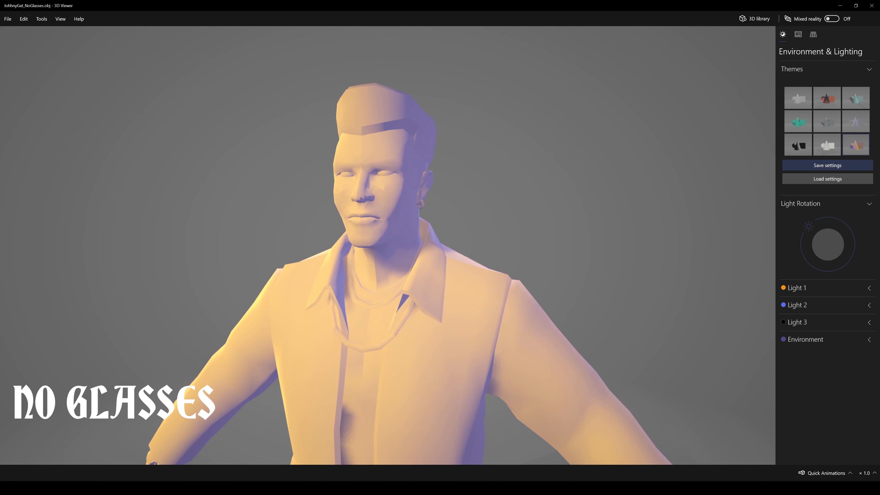
- Switch to 3D Viewer and inspect the character model without glasses and the yacht model from several angles
{"action": "scroll", "coordinate": [388, 245], "scroll_direction": "down", "scroll_amount": 6}
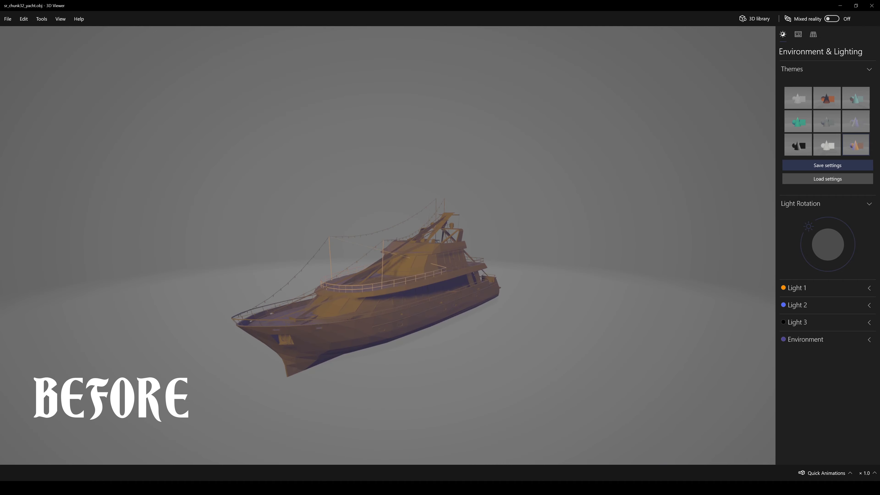
{"action": "left_click_drag", "start_coordinate": [388, 245], "coordinate": [317, 209]}
{"action": "left_click_drag", "start_coordinate": [388, 245], "coordinate": [405, 275]}
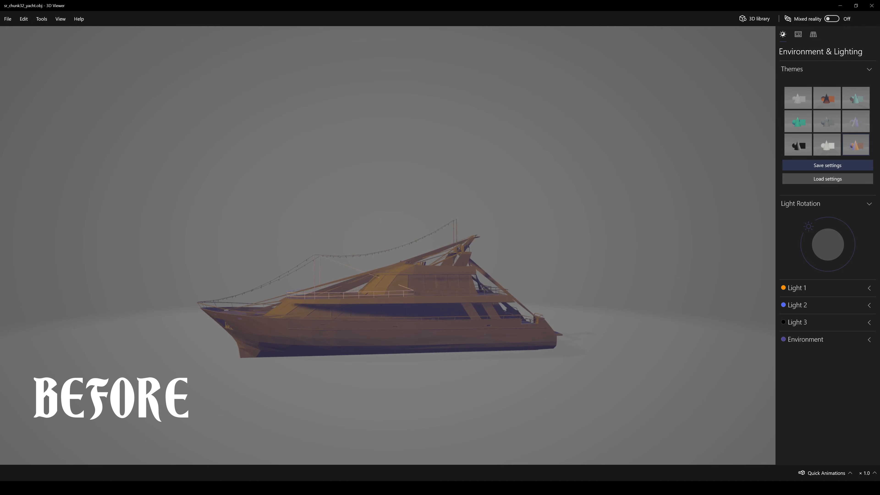
{"action": "scroll", "coordinate": [387, 245], "scroll_direction": "up", "scroll_amount": 5}
{"action": "left_click_drag", "start_coordinate": [387, 245], "coordinate": [652, 241]}
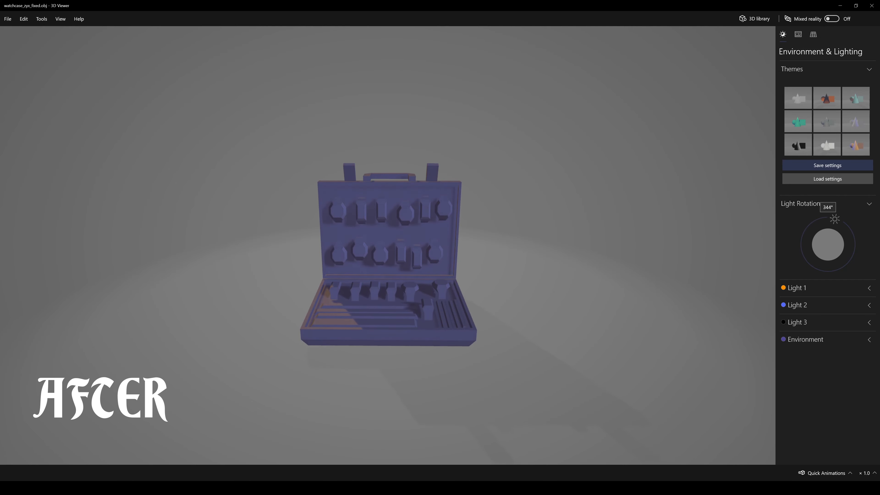
- Rotate the scene lighting around the watch case model to about 210°
{"action": "left_click_drag", "start_coordinate": [834, 219], "coordinate": [851, 256]}
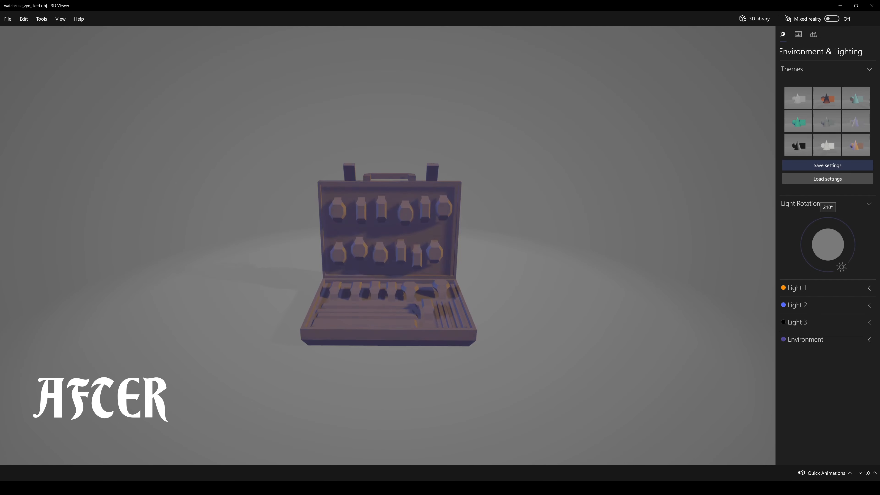